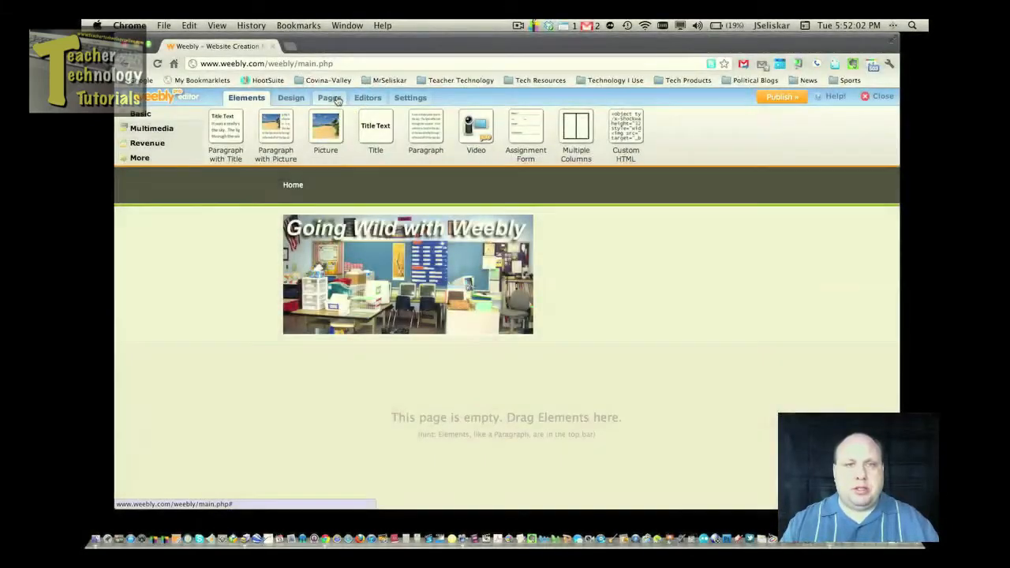
From Manage Pages, add a second page, 'New Page', below Home.
click(336, 98)
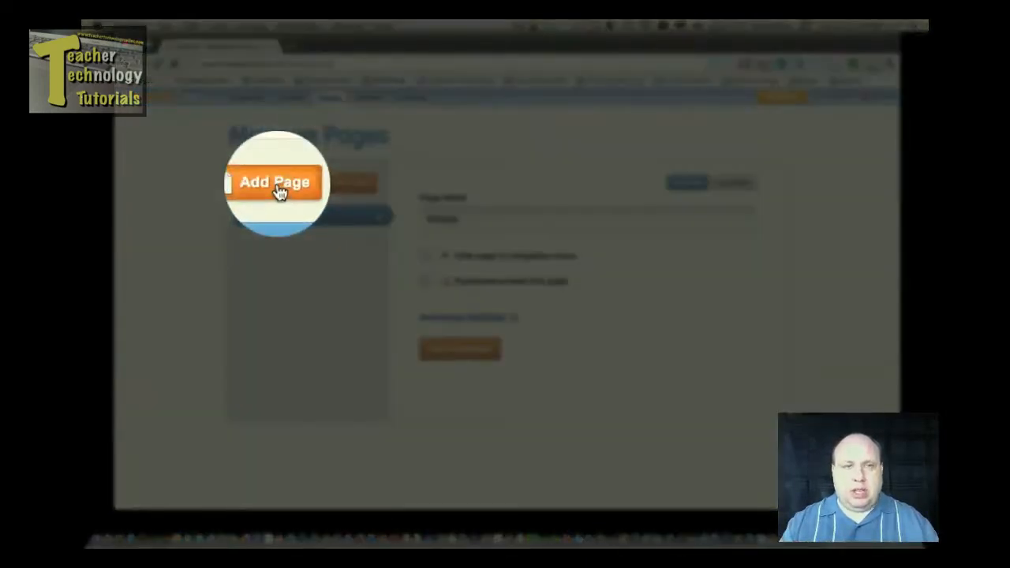
click(275, 186)
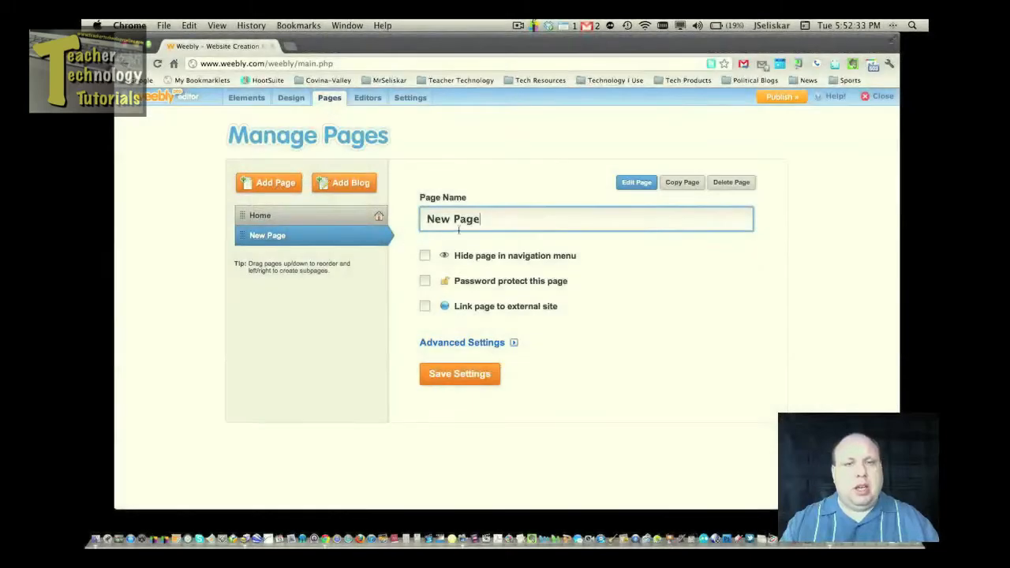
Rename the new page to 'Homework' and add another page after it.
drag(490, 220, 424, 218)
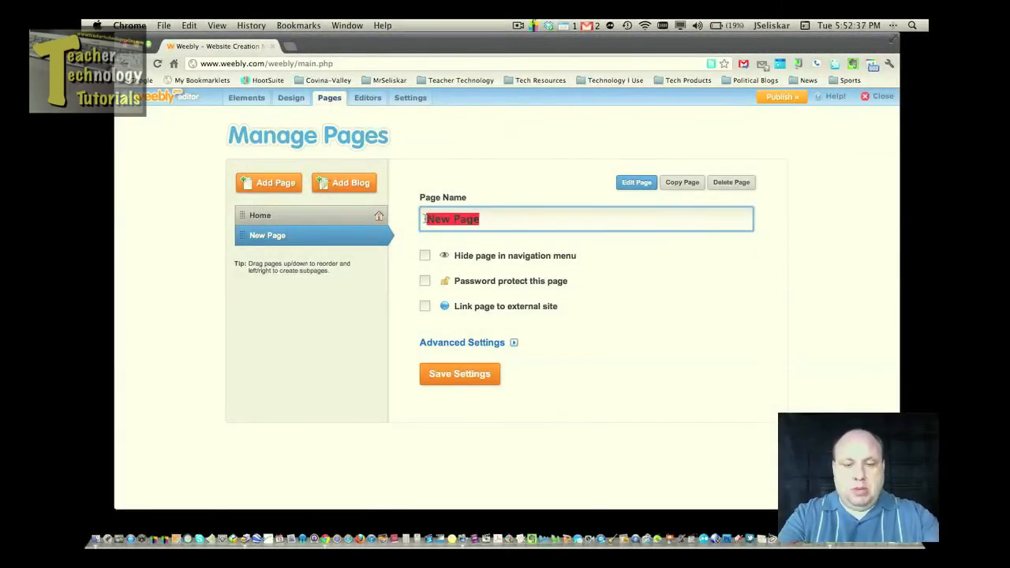
text(Hom)
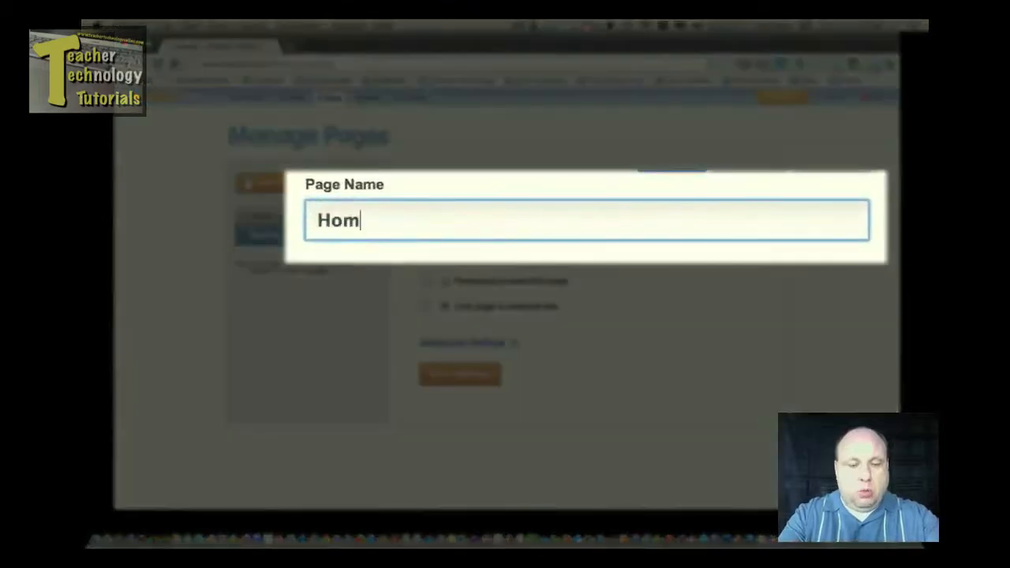
text(ework)
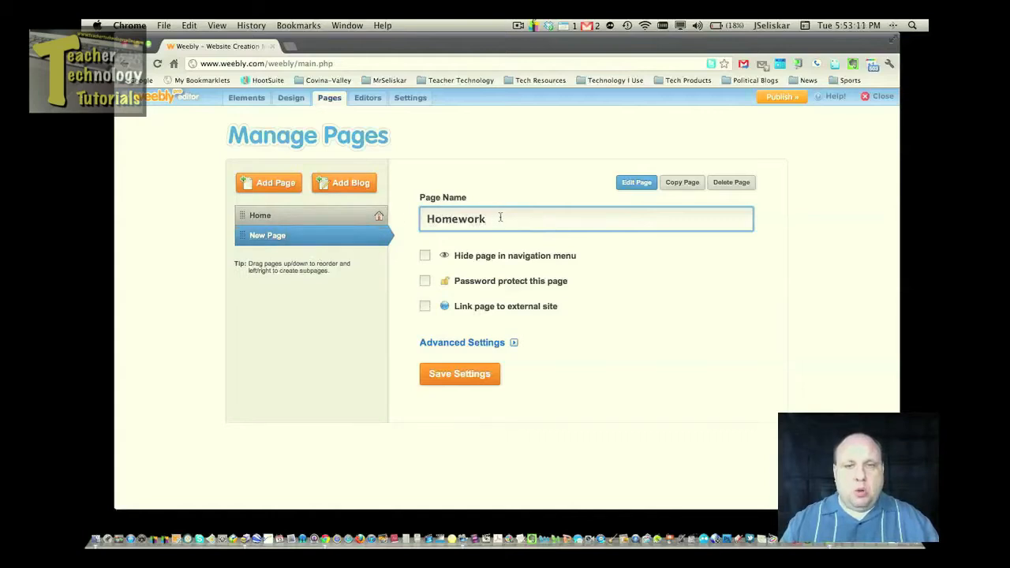
click(266, 185)
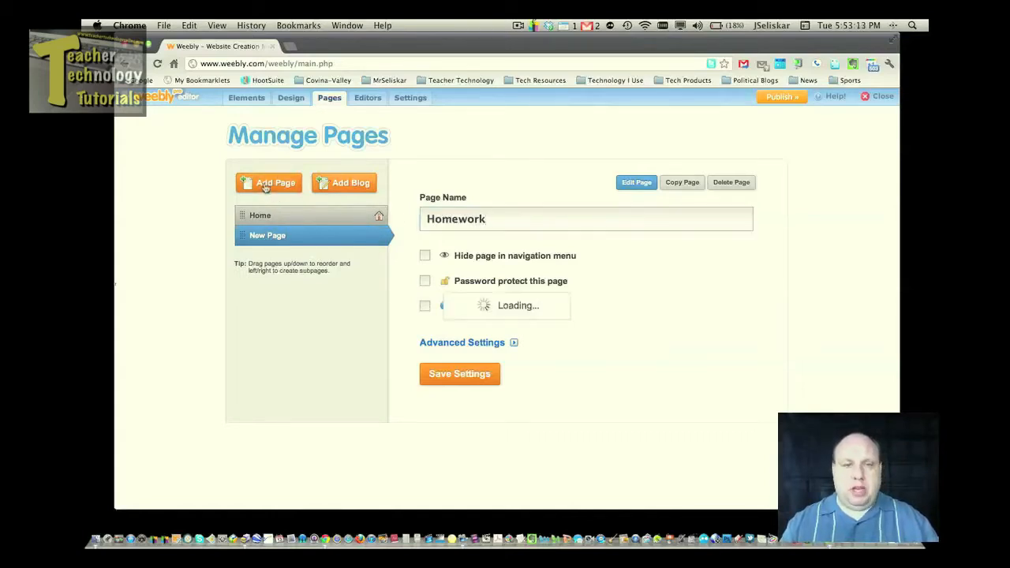
Name the third page 'Subjects' and add one more new page.
drag(485, 219, 413, 219)
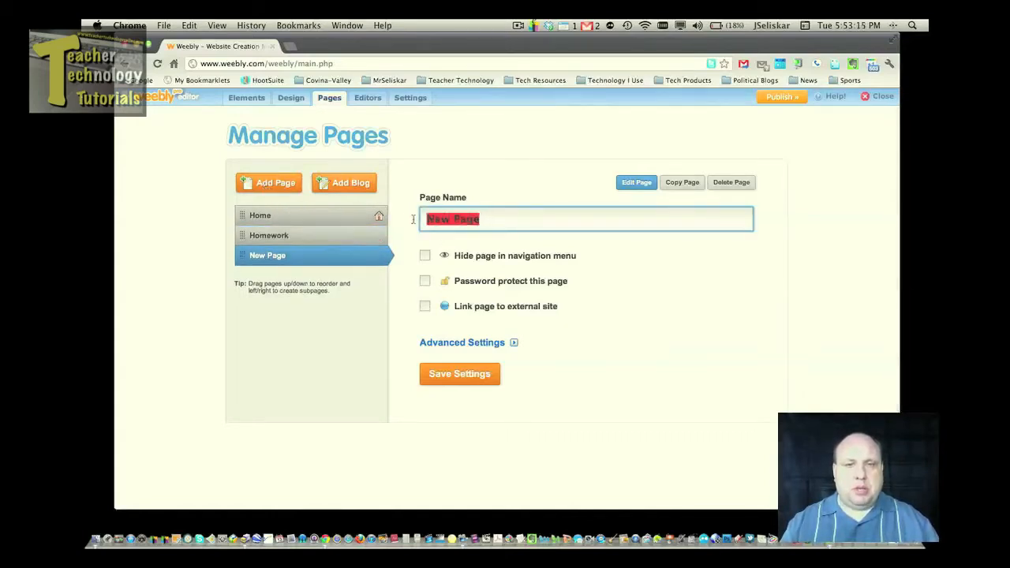
text(Subjects)
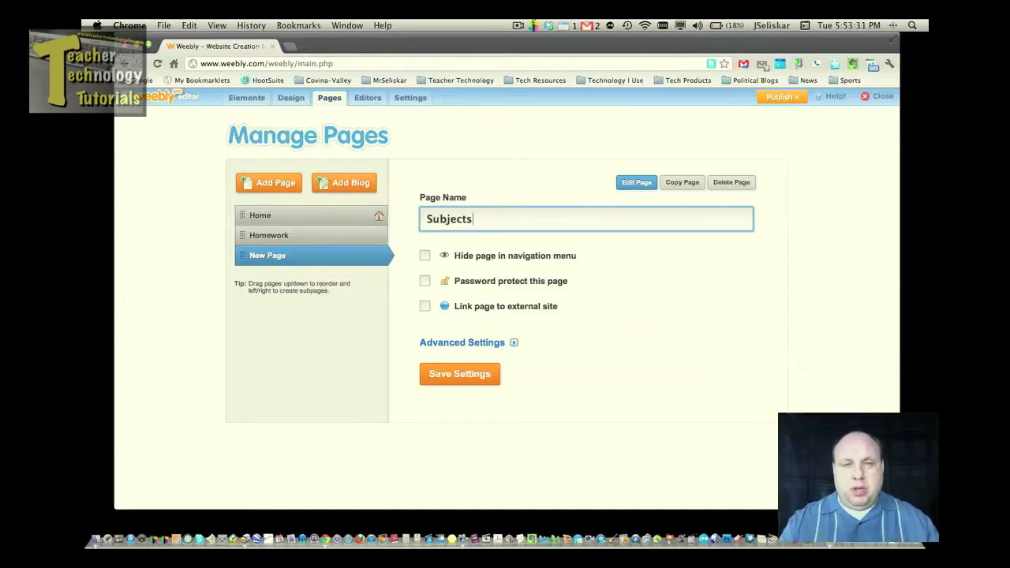
click(358, 290)
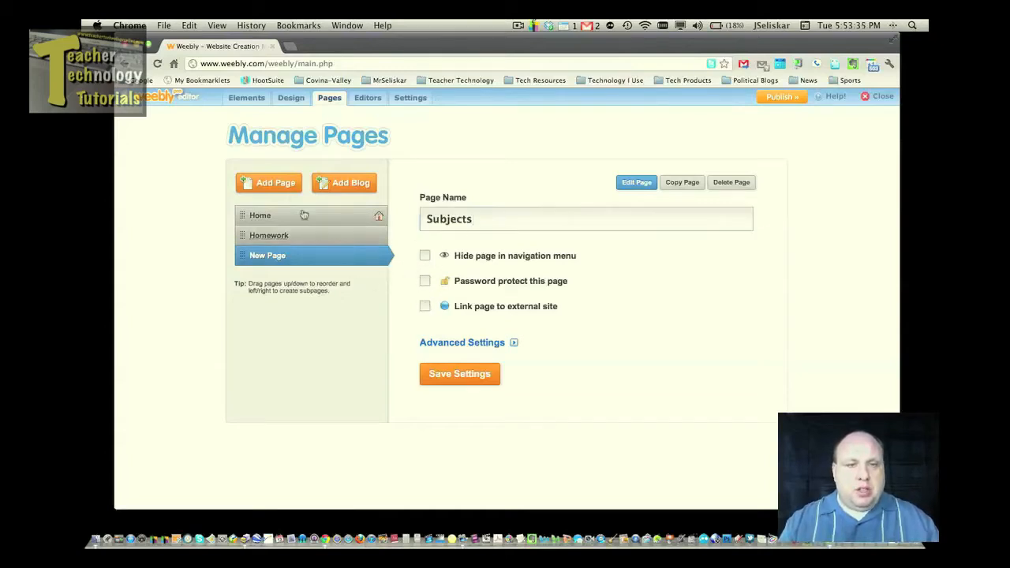
click(272, 183)
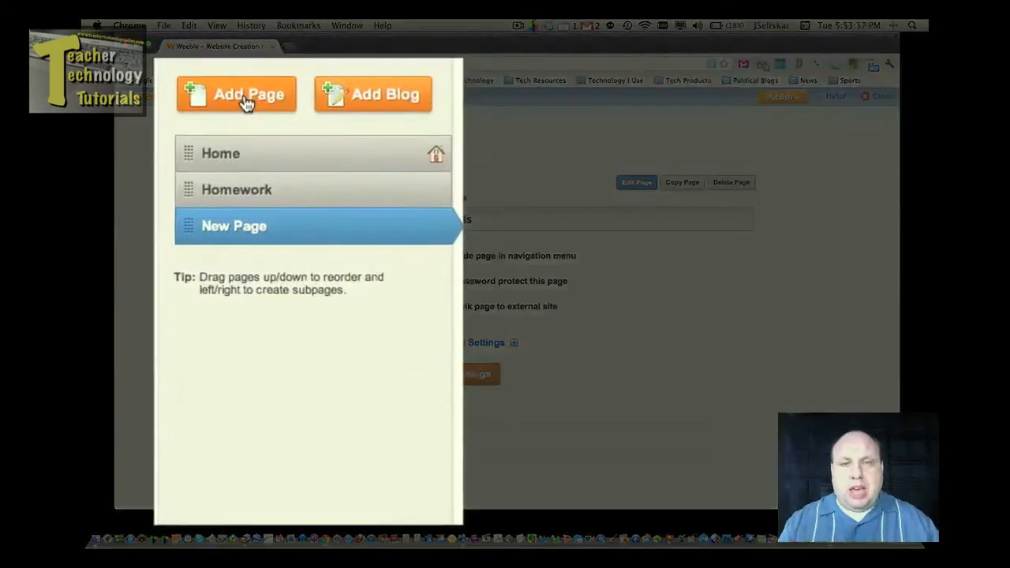
Add a fourth page named 'Math' and nest it as a subpage of Subjects.
click(247, 103)
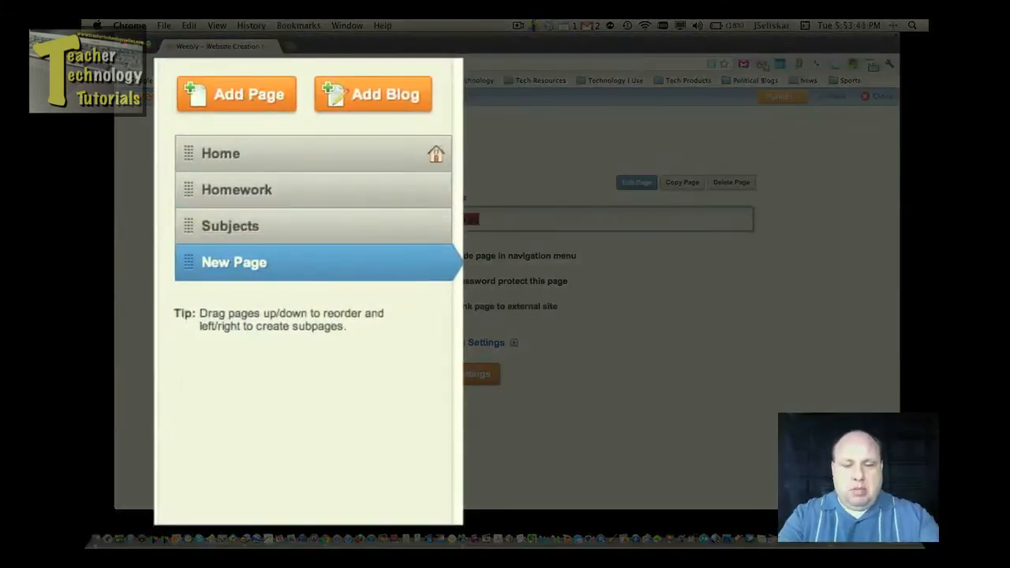
key(BackSpace)
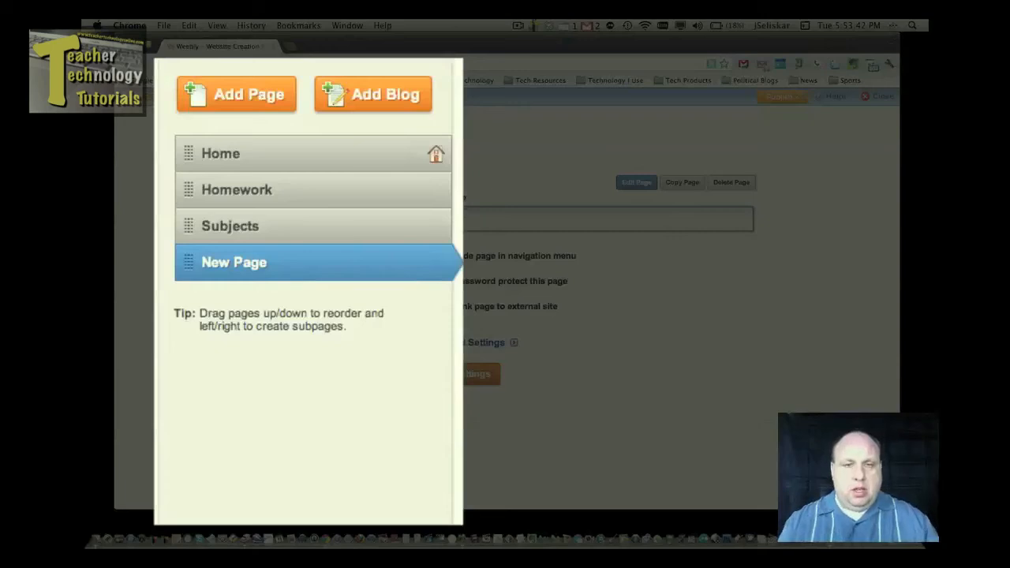
click(455, 306)
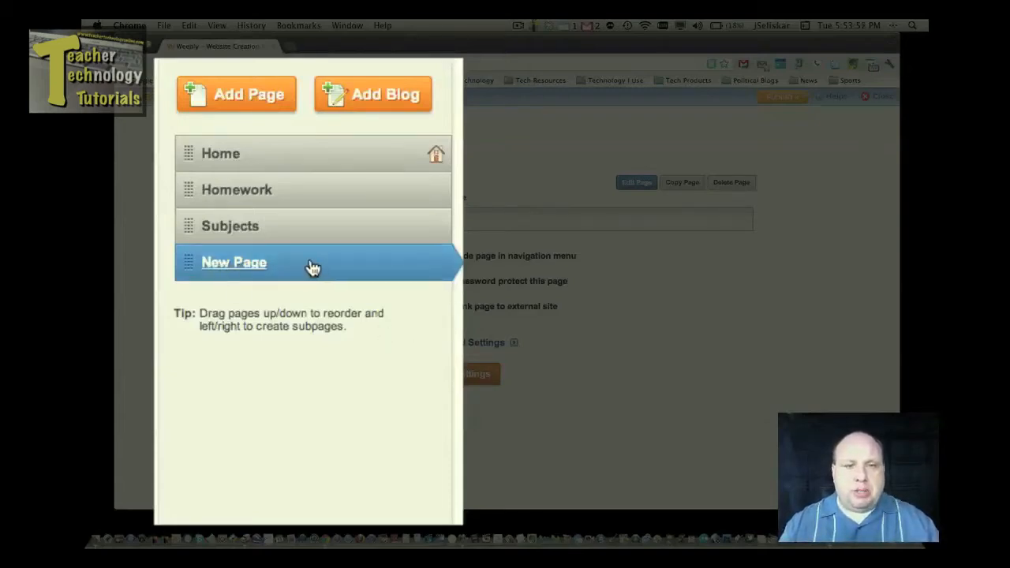
mouse_move(322, 268)
mouse_down()
mouse_move(331, 286)
mouse_move(274, 286)
mouse_move(323, 271)
mouse_up()
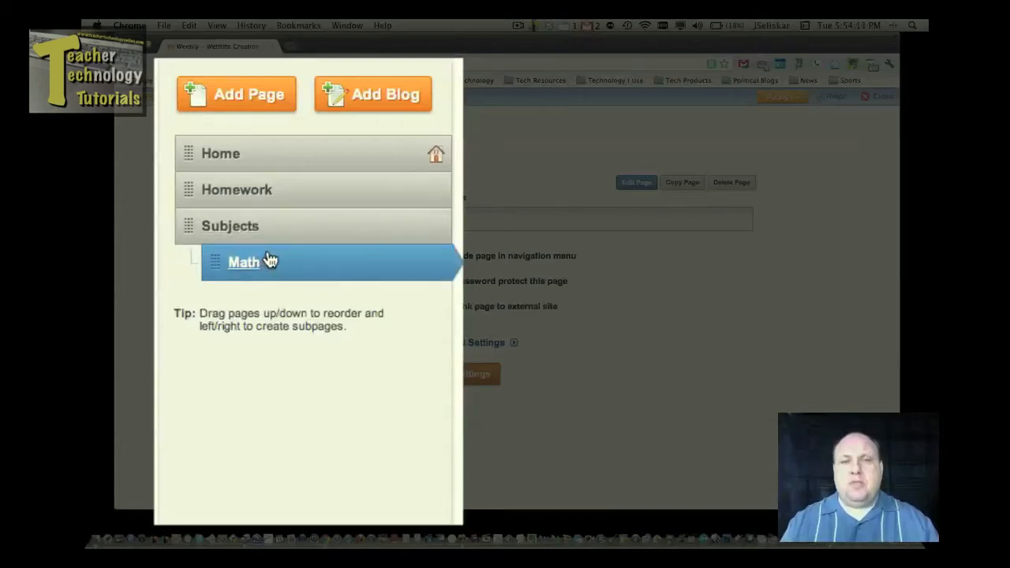
Add a 'Reading' page and indent it under Subjects beside Math.
click(197, 100)
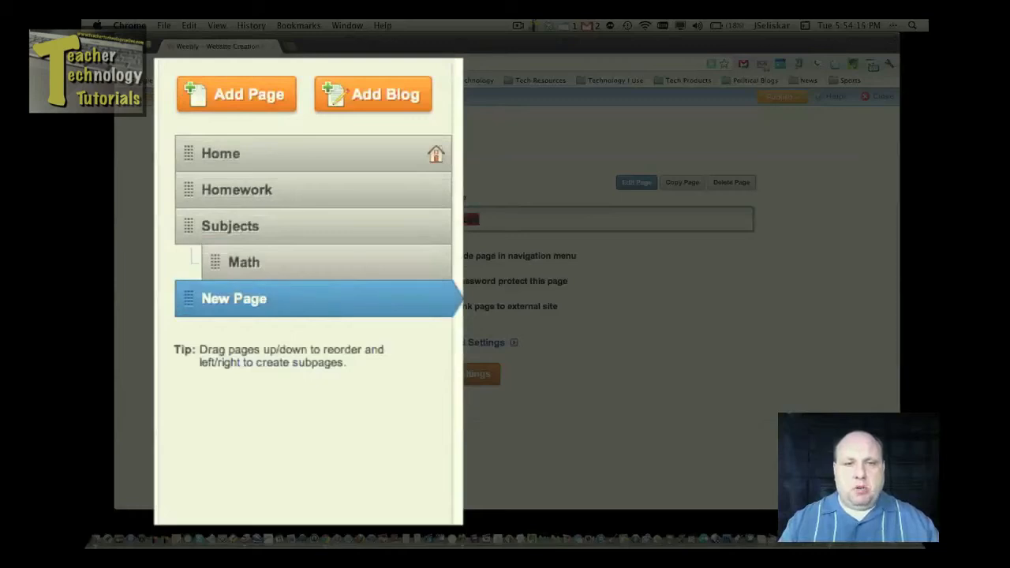
key(BackSpace)
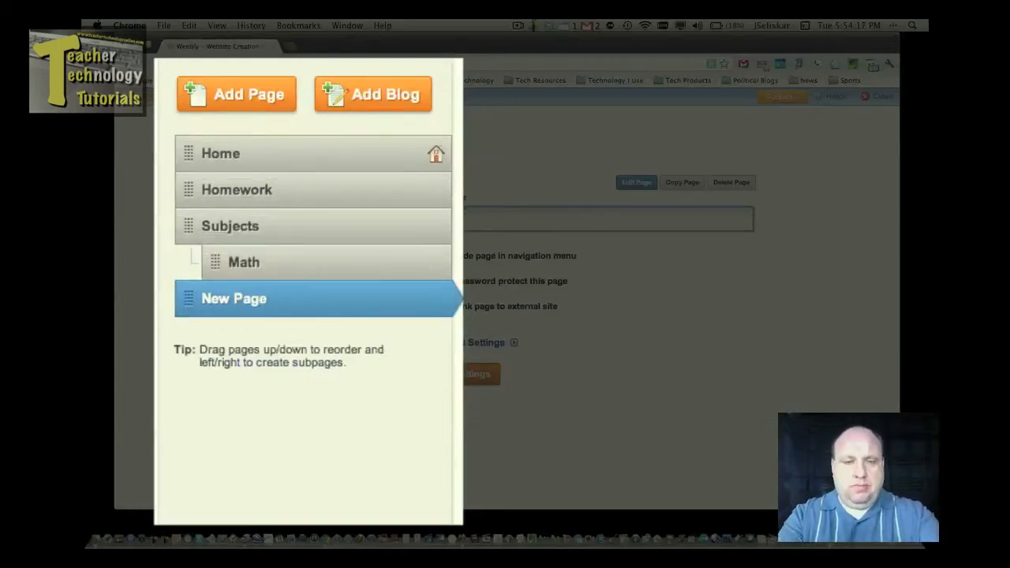
text(g)
drag(356, 309, 379, 307)
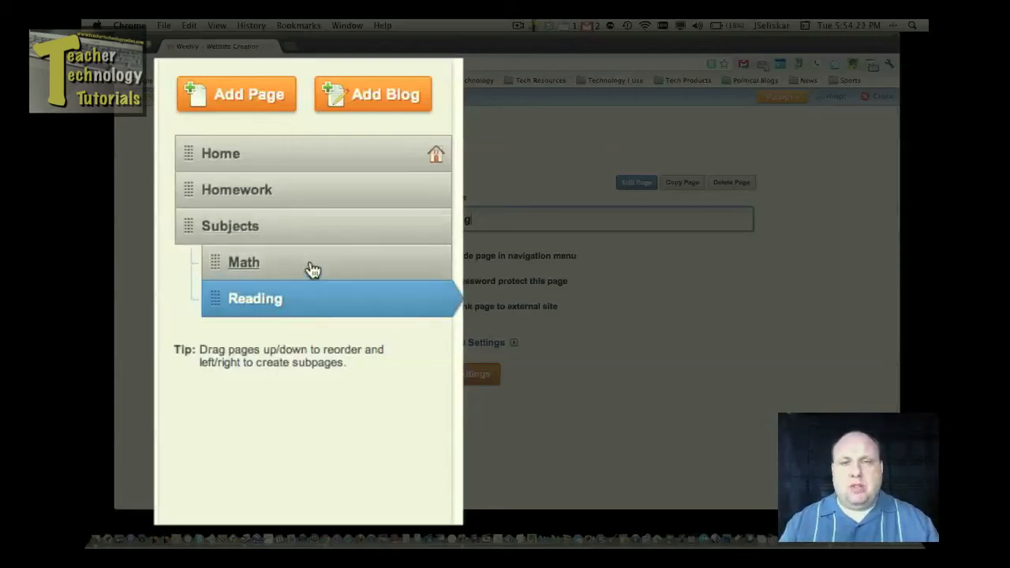
Add a 'History' page and indent it under Subjects.
click(225, 113)
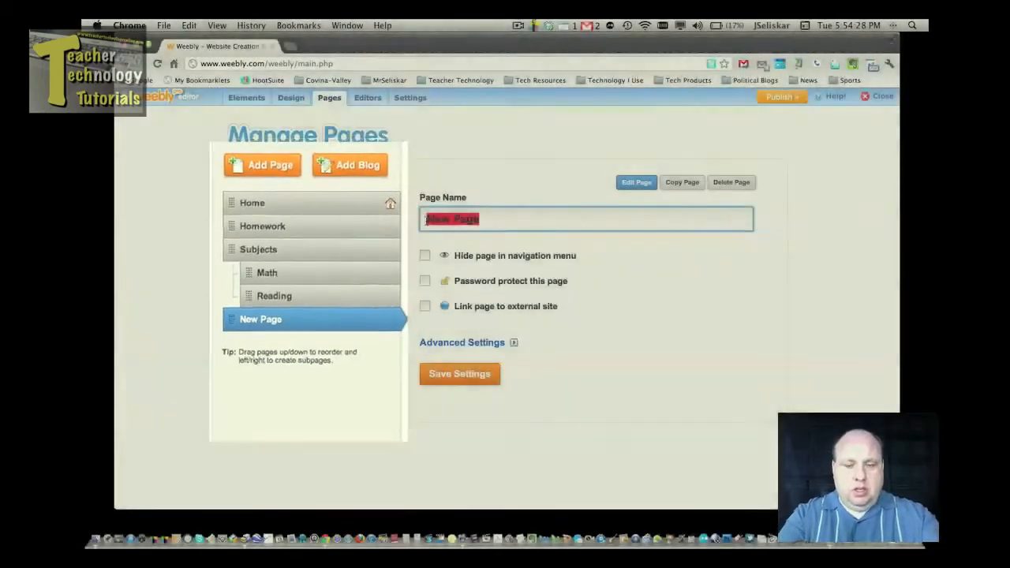
text(Histor)
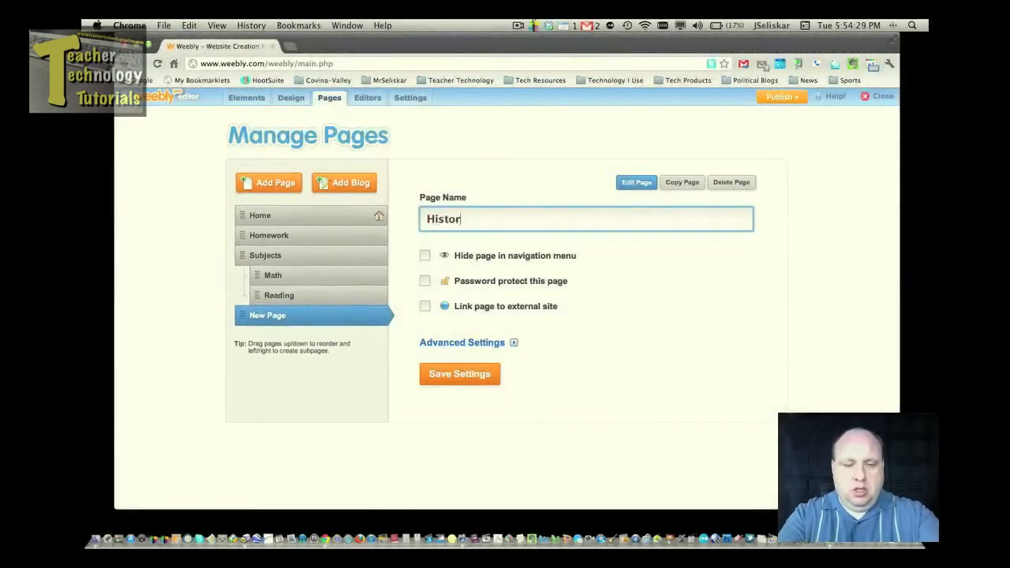
text(y)
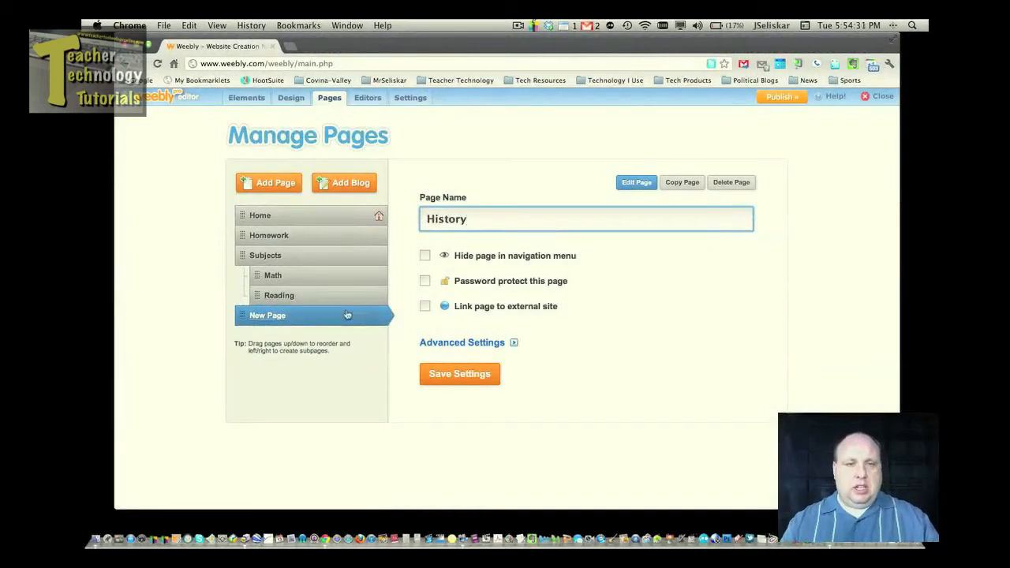
drag(347, 315, 361, 313)
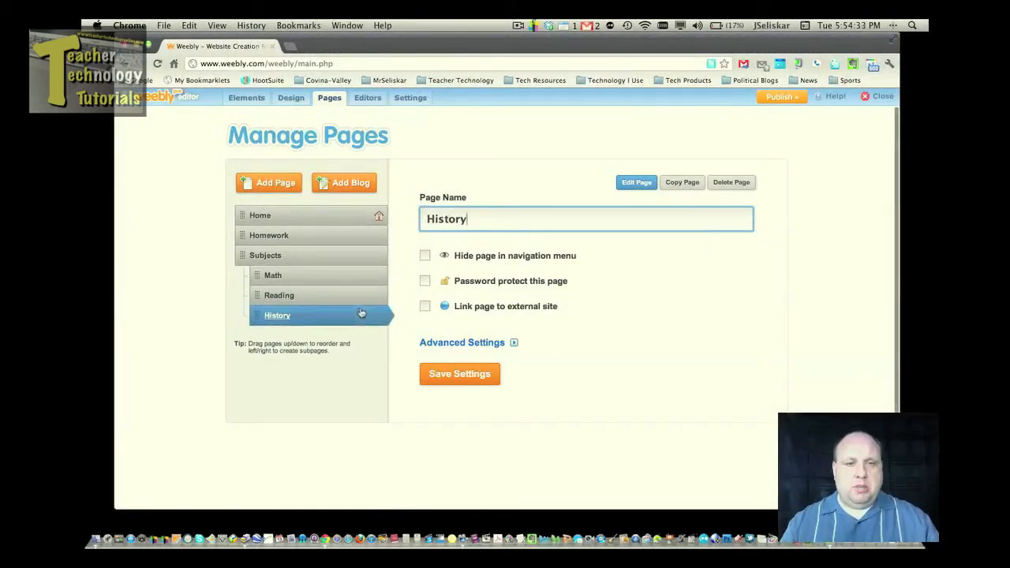
Save the page settings and confirm the Subjects menu lists Math, Reading and History.
click(440, 376)
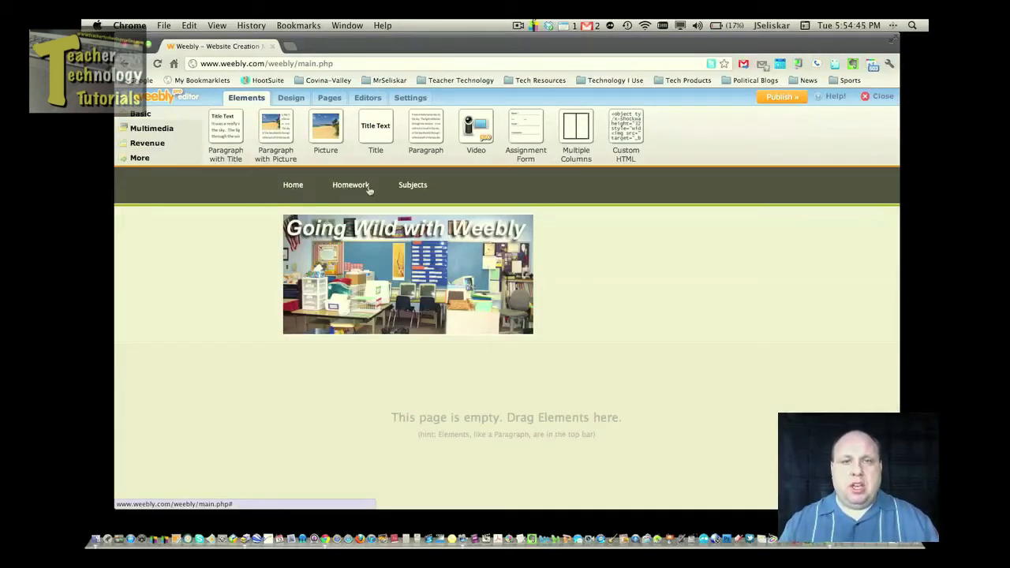
mouse_move(401, 188)
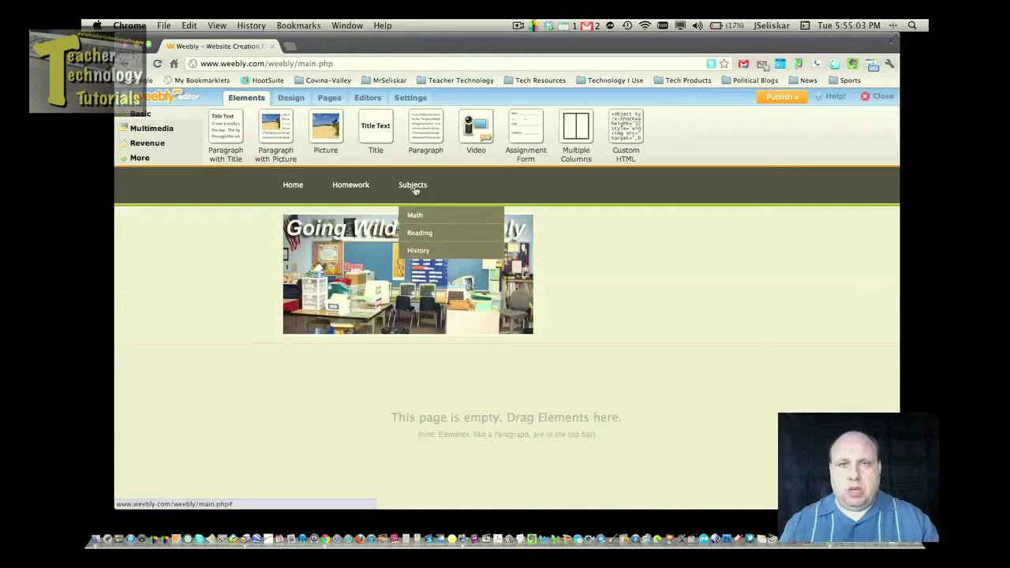
click(330, 100)
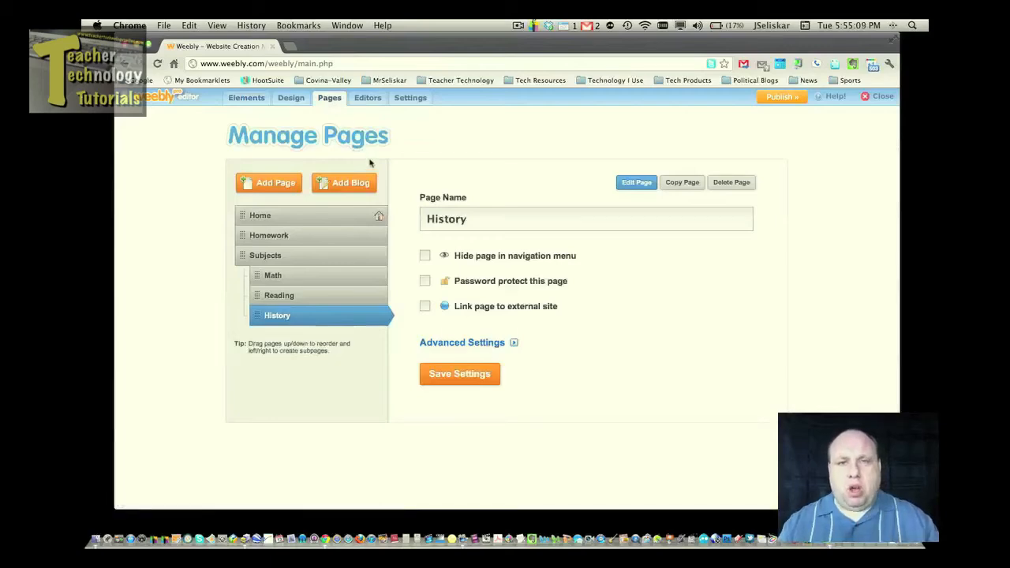
Add a blog page named 'Our Class Blog' and move it up just below Home.
click(334, 187)
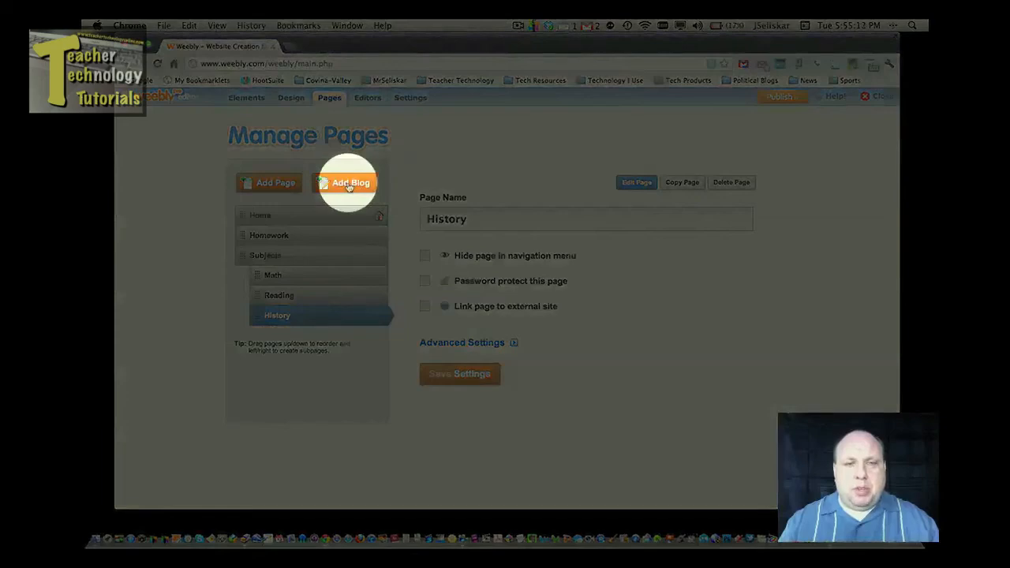
click(348, 186)
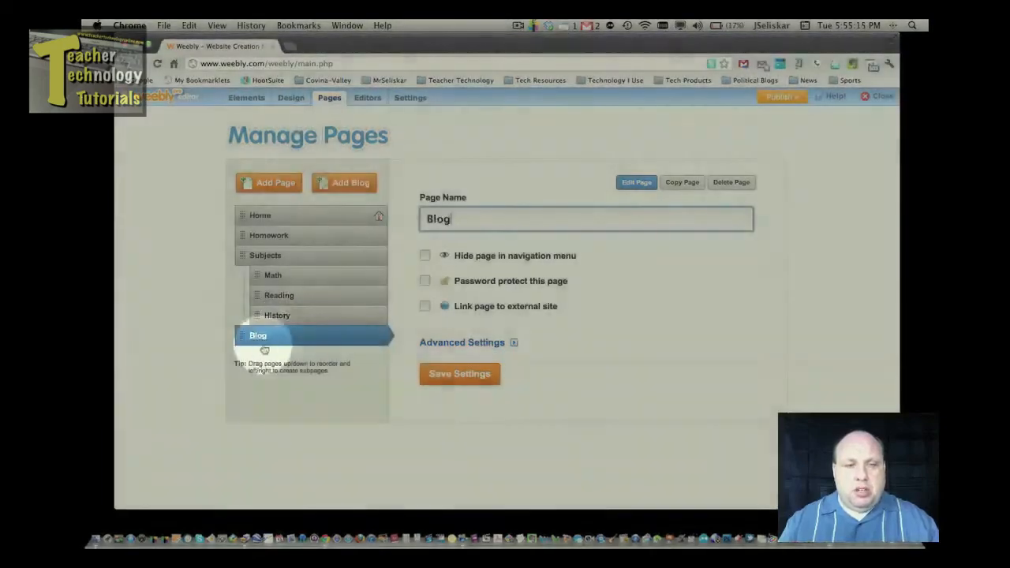
drag(458, 218, 423, 218)
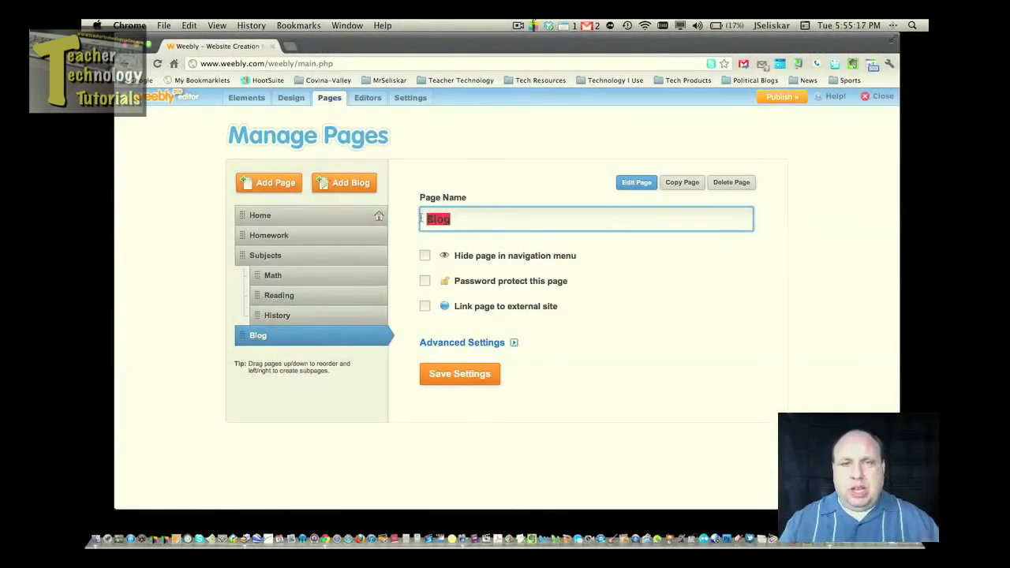
text(My)
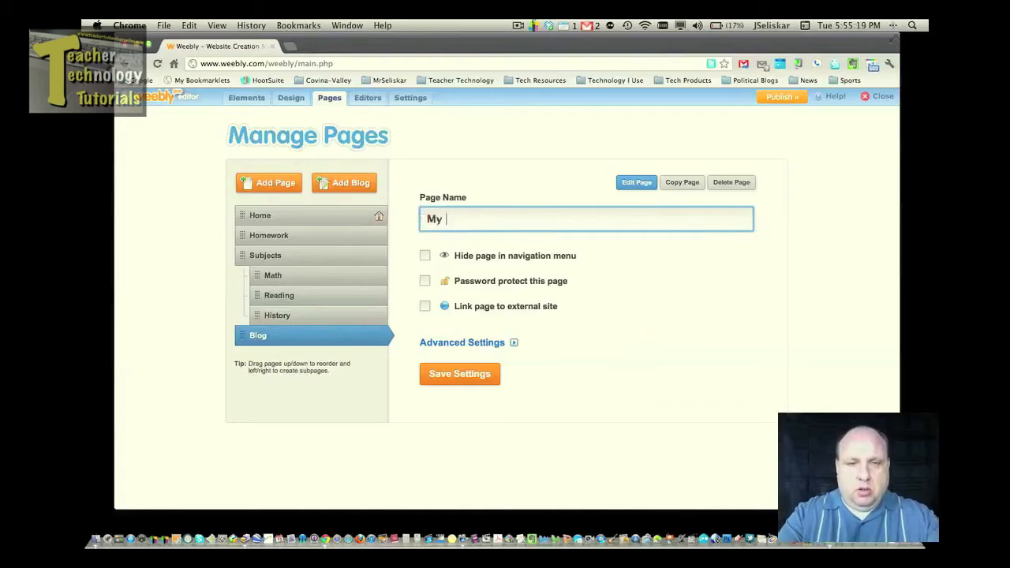
key(BackSpace)
key(BackSpace)
key(BackSpace)
text(Our Cl)
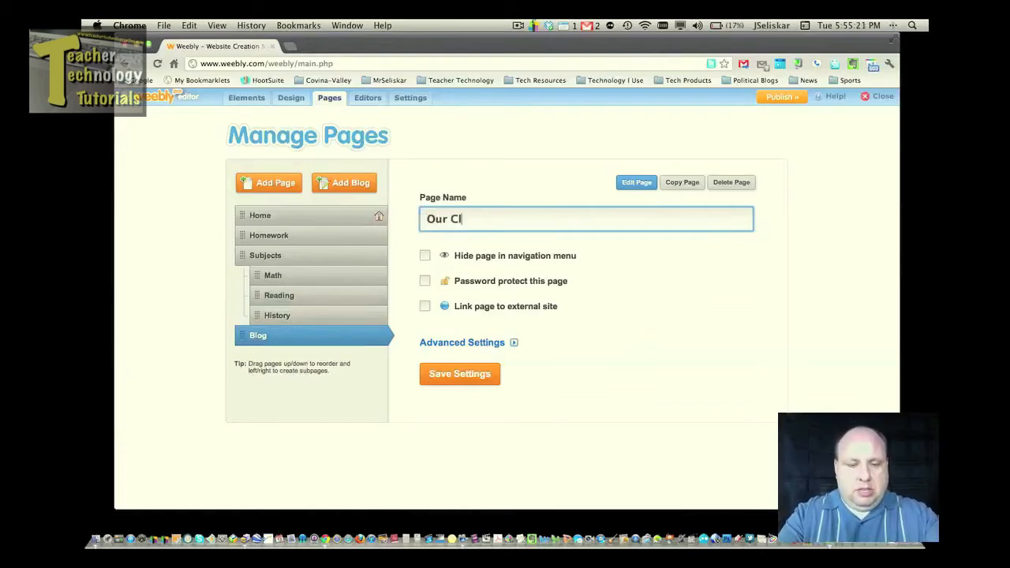
text(ass Blog)
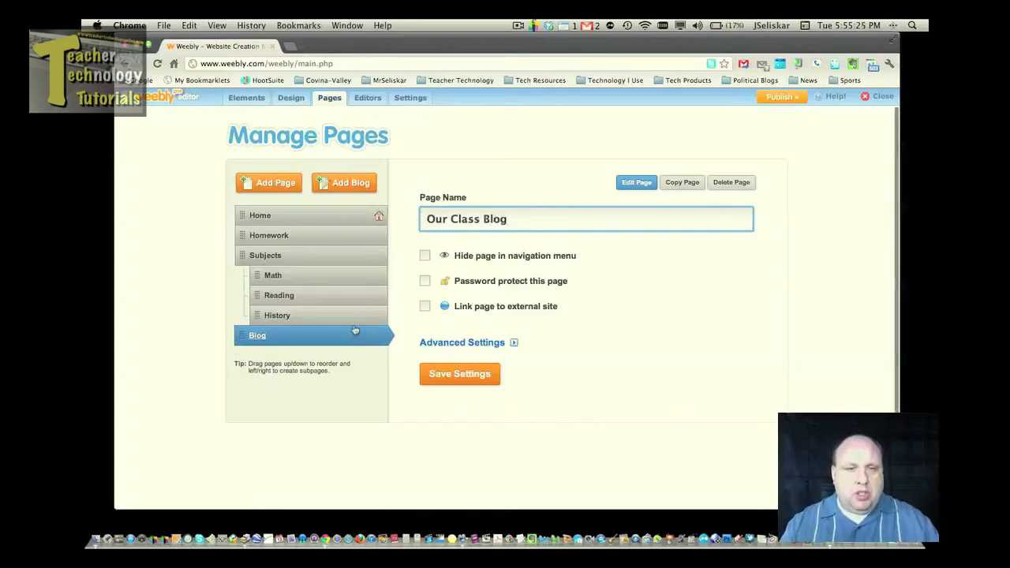
drag(356, 335, 353, 238)
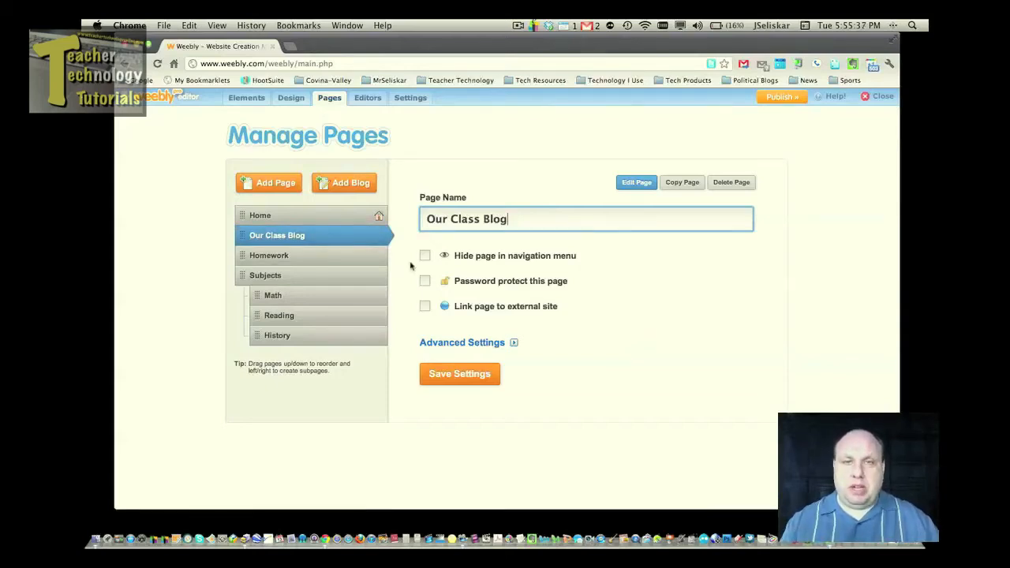
Save the page changes, then move Subjects with its subpages above Homework.
click(446, 377)
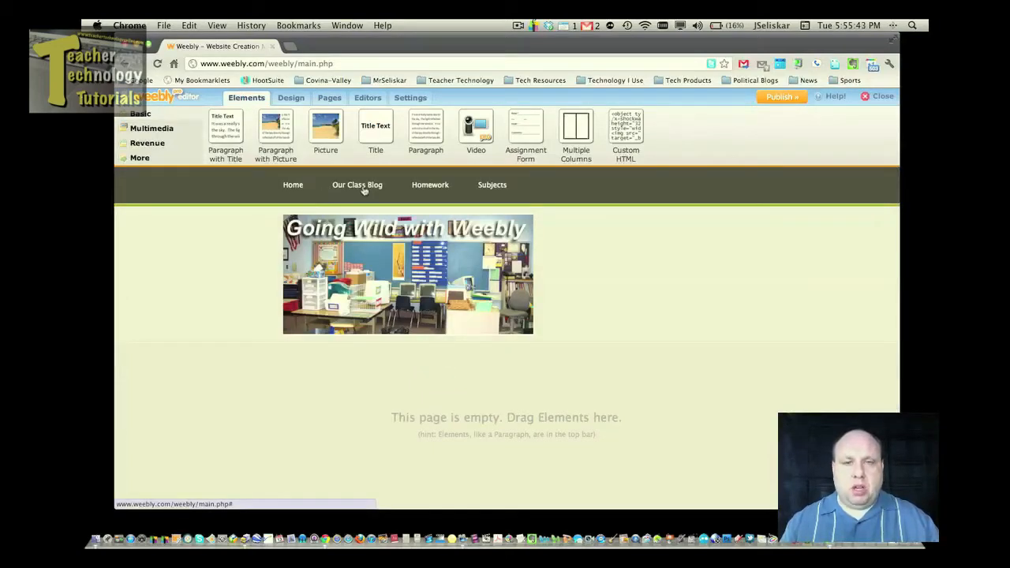
mouse_move(483, 186)
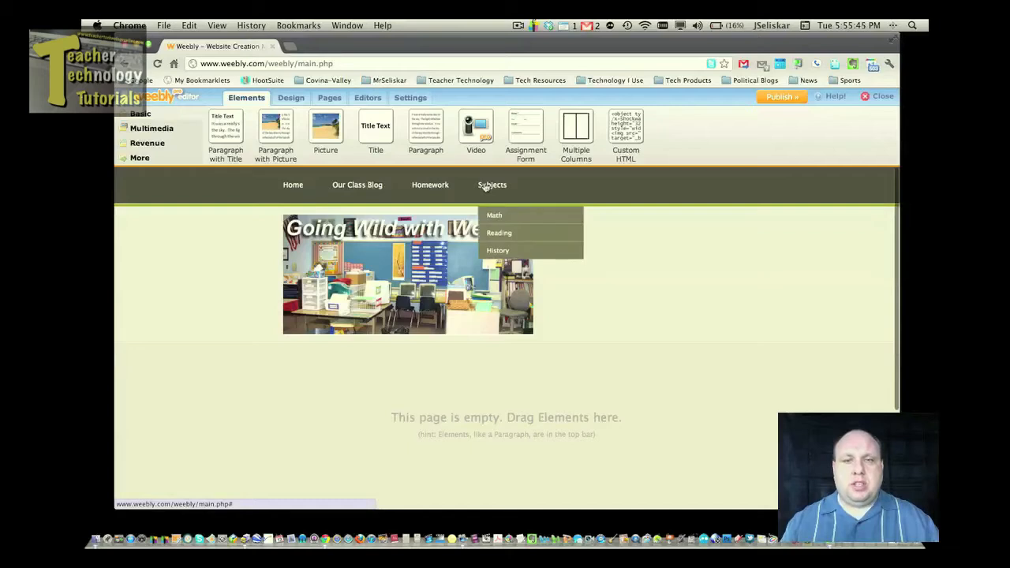
click(329, 97)
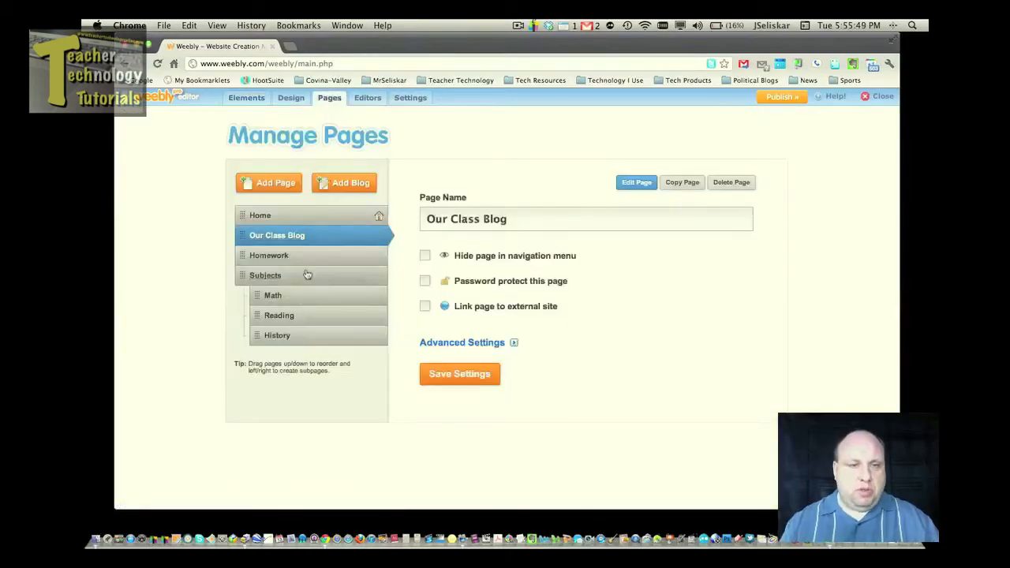
drag(305, 273, 309, 255)
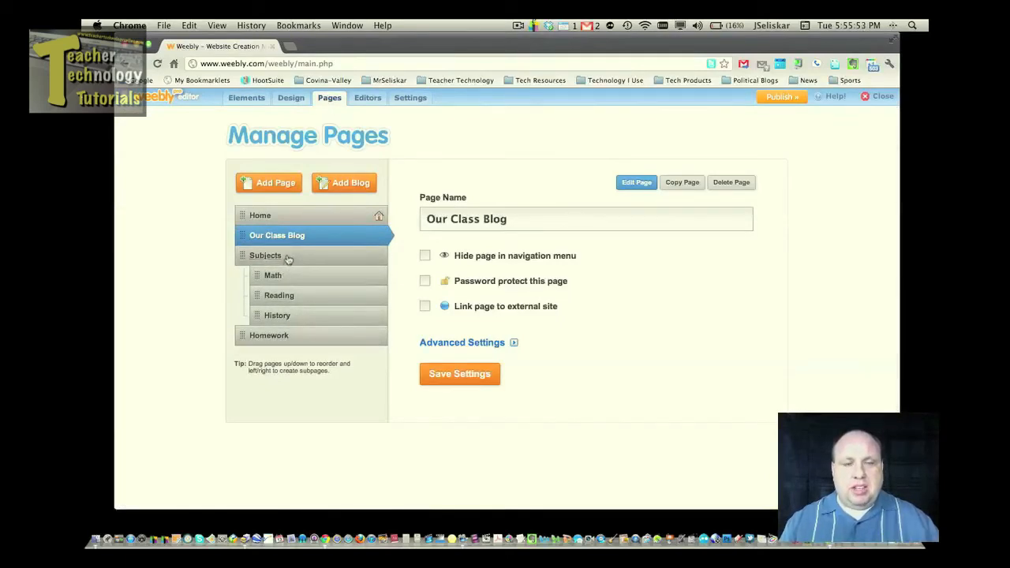
mouse_move(288, 258)
mouse_down()
mouse_move(288, 342)
mouse_move(287, 261)
mouse_up()
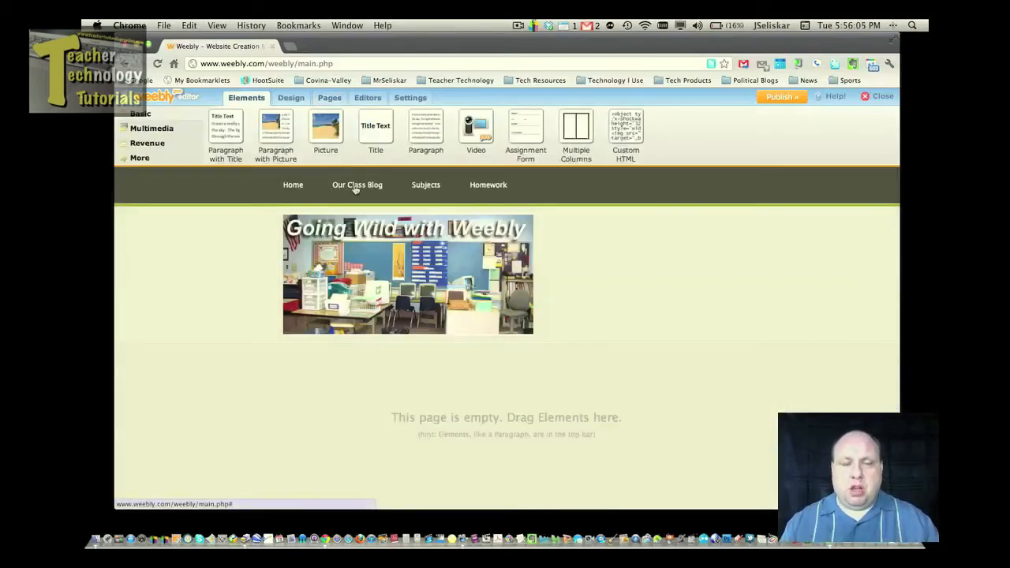
mouse_move(422, 190)
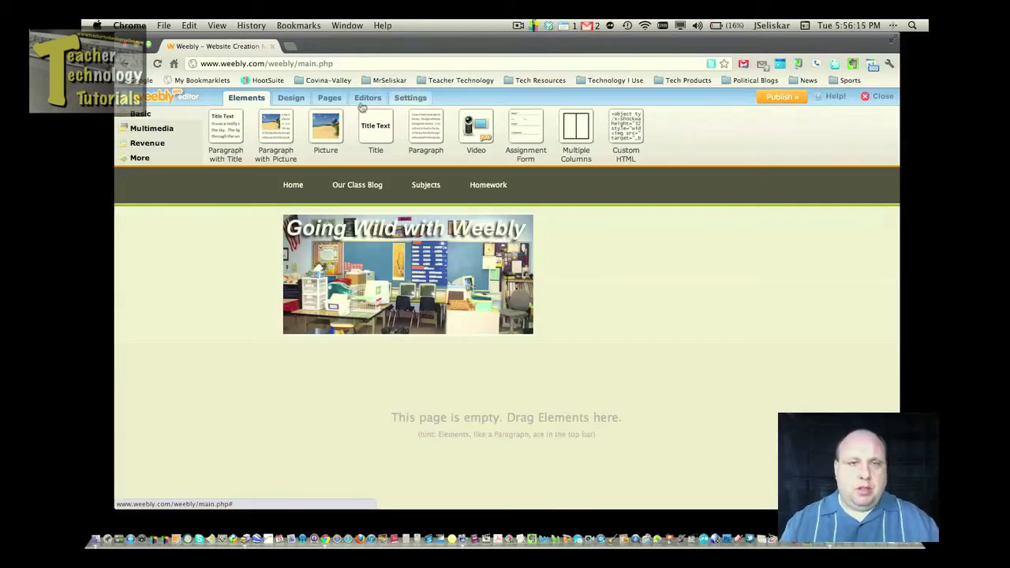
click(331, 101)
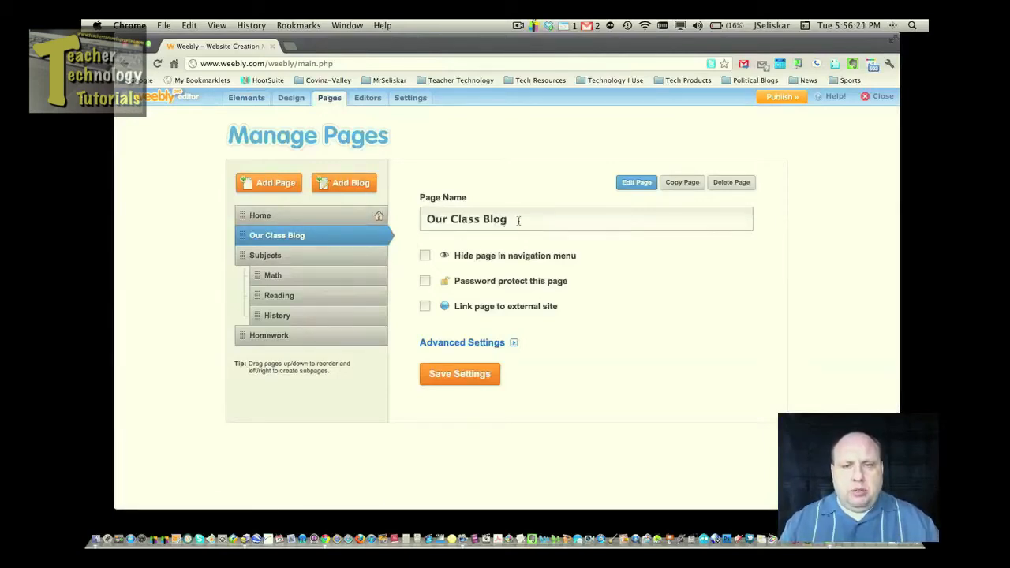
drag(518, 219, 410, 219)
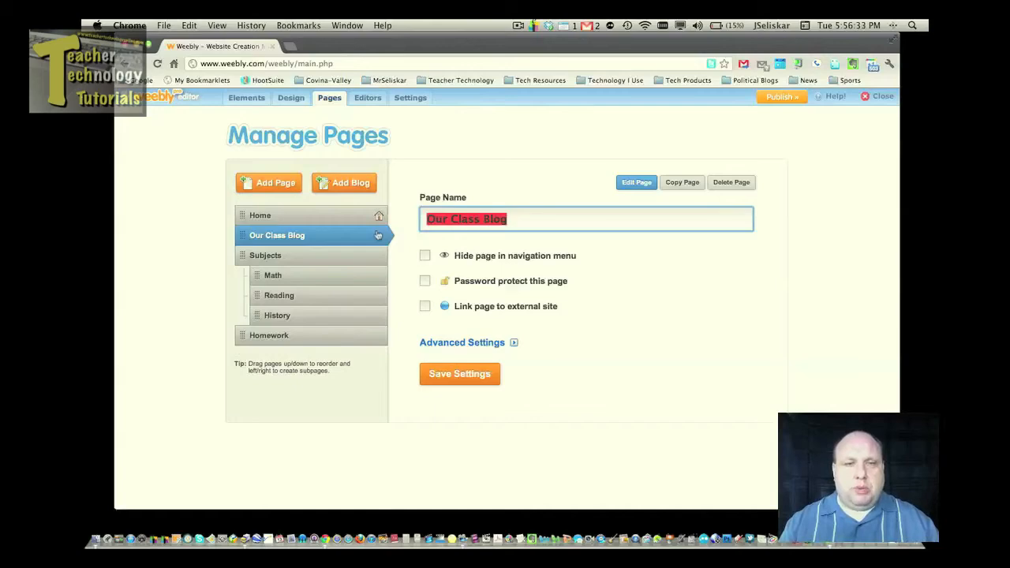
click(250, 101)
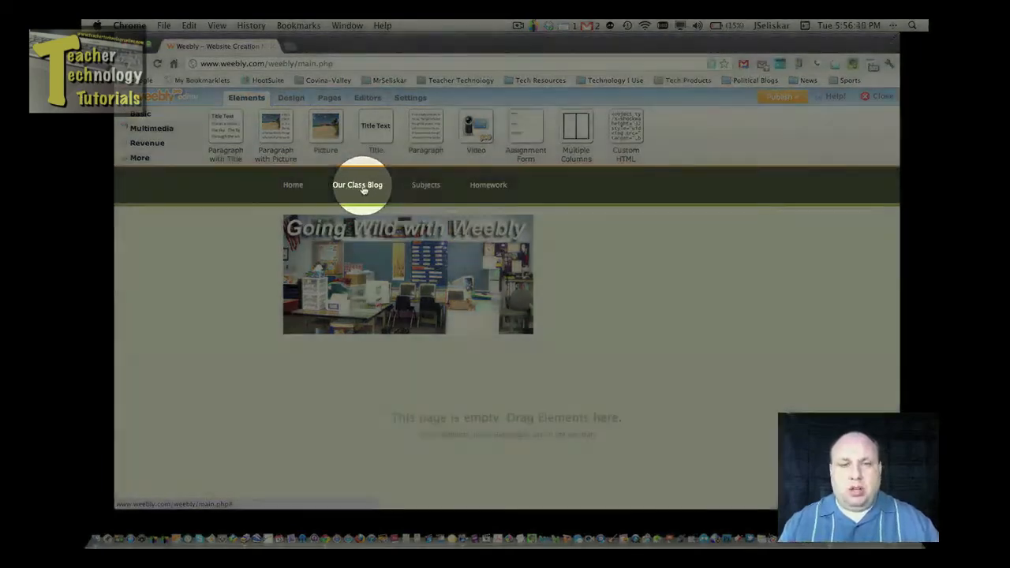
Open the Our Class Blog page and scroll down to the default 'First Post!' entry.
click(363, 187)
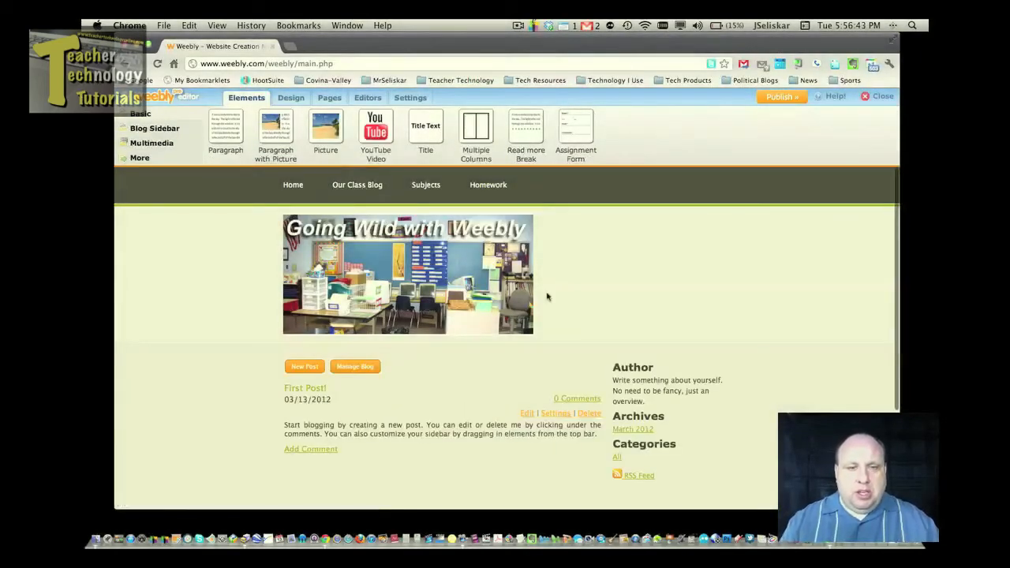
scroll(545, 294, down, 1)
scroll(547, 296, down, 2)
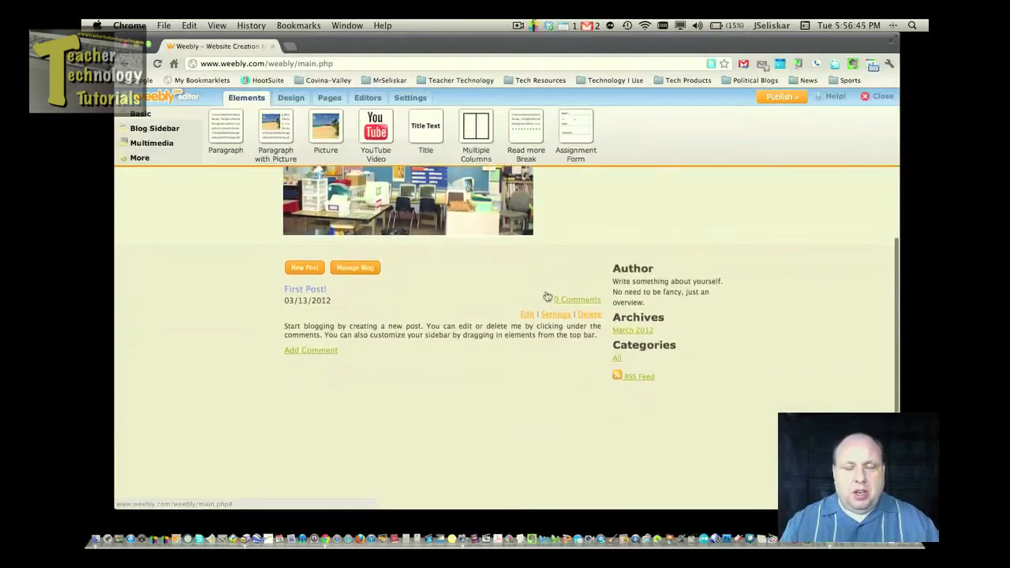
scroll(497, 298, down, 1)
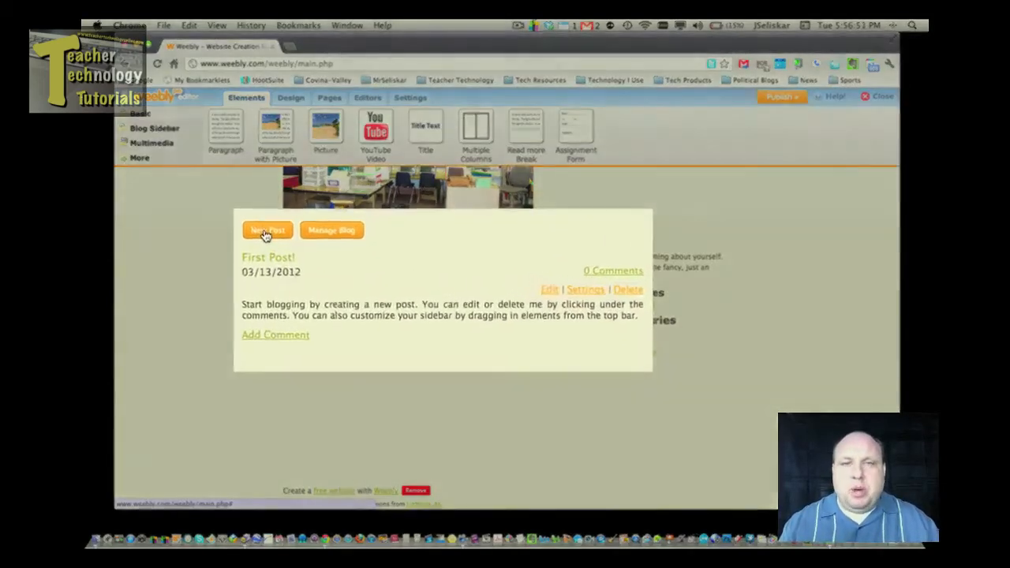
Start a new blog post titled 'Today's Wonderful Day in Class'.
click(265, 233)
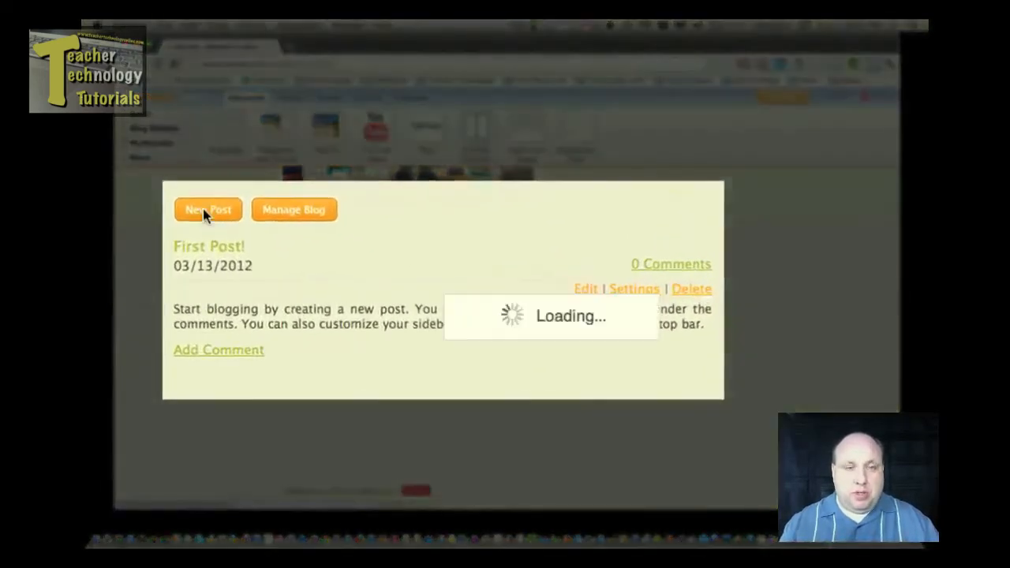
drag(427, 240, 173, 240)
text(To)
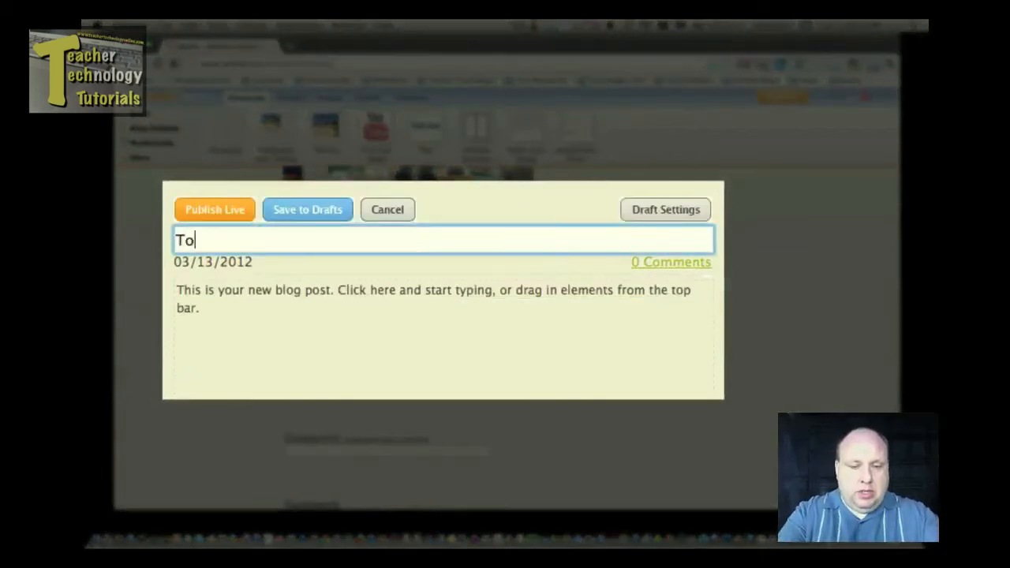
key(BackSpace)
text(od)
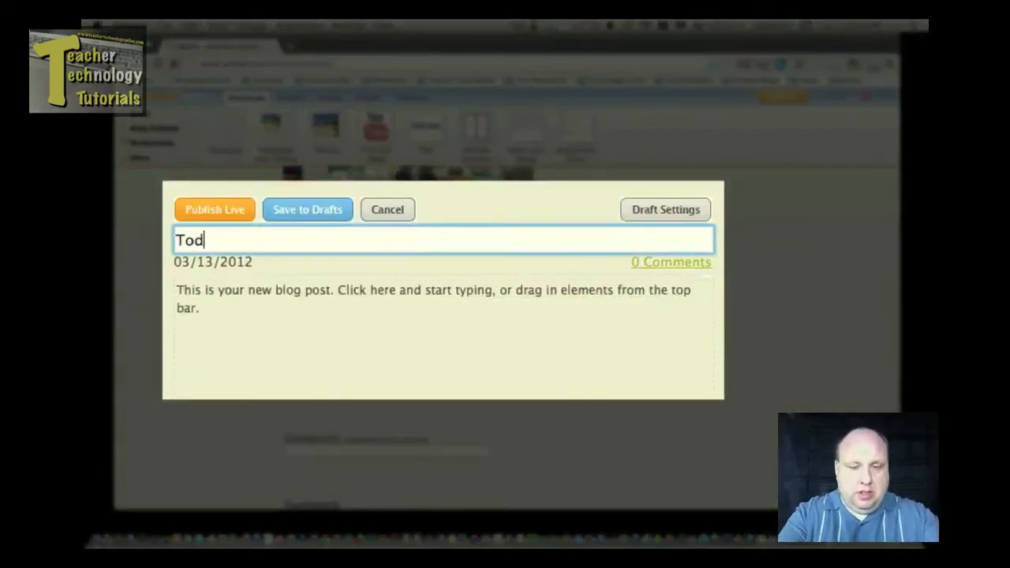
text(ay's )
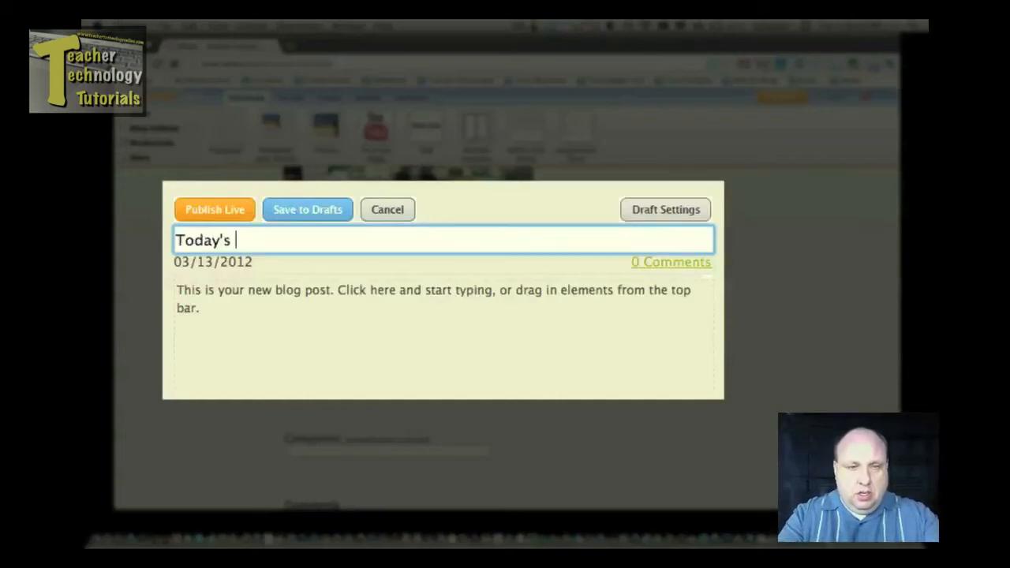
text(Wonderf)
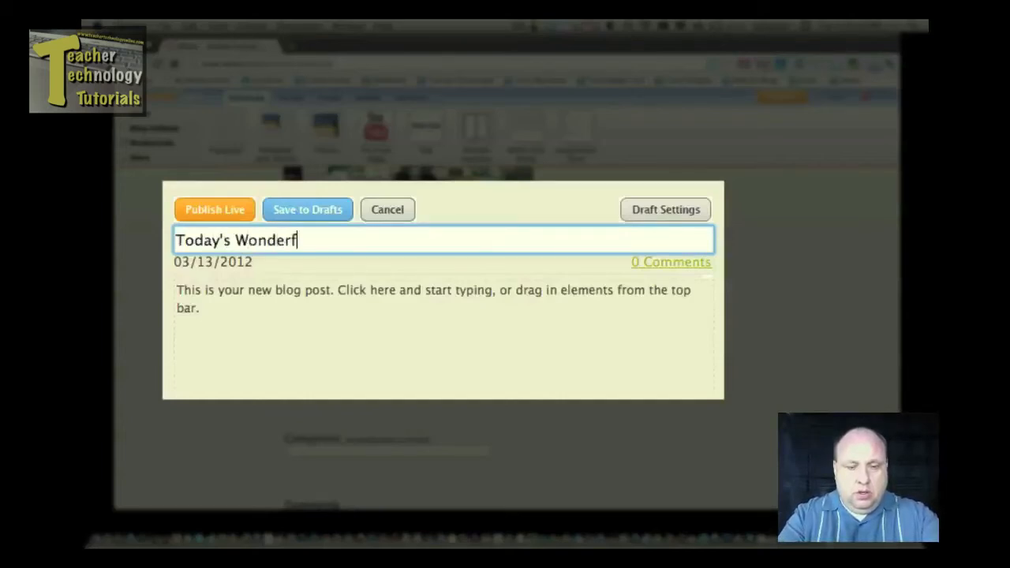
text(ul Day in)
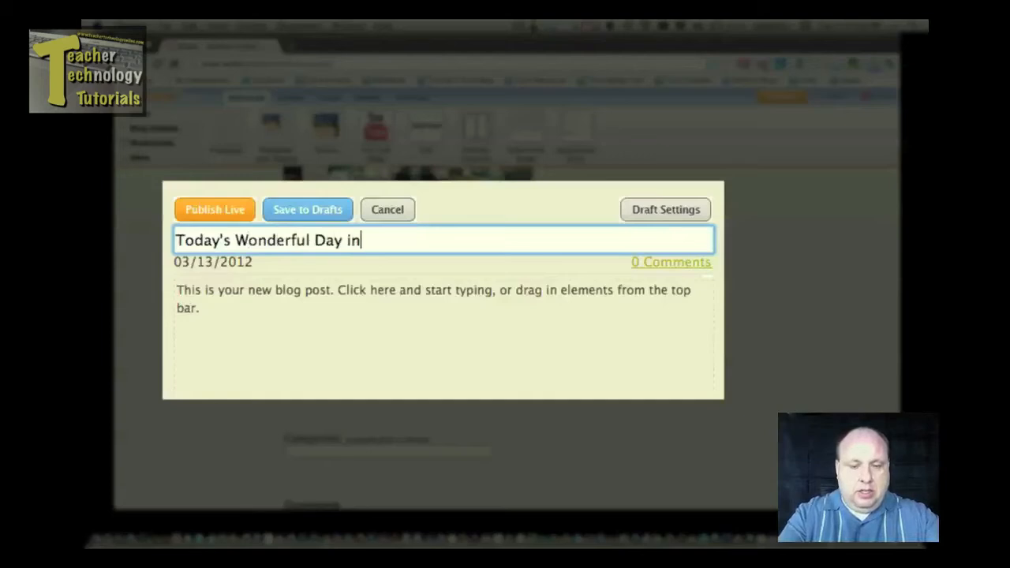
text( Class)
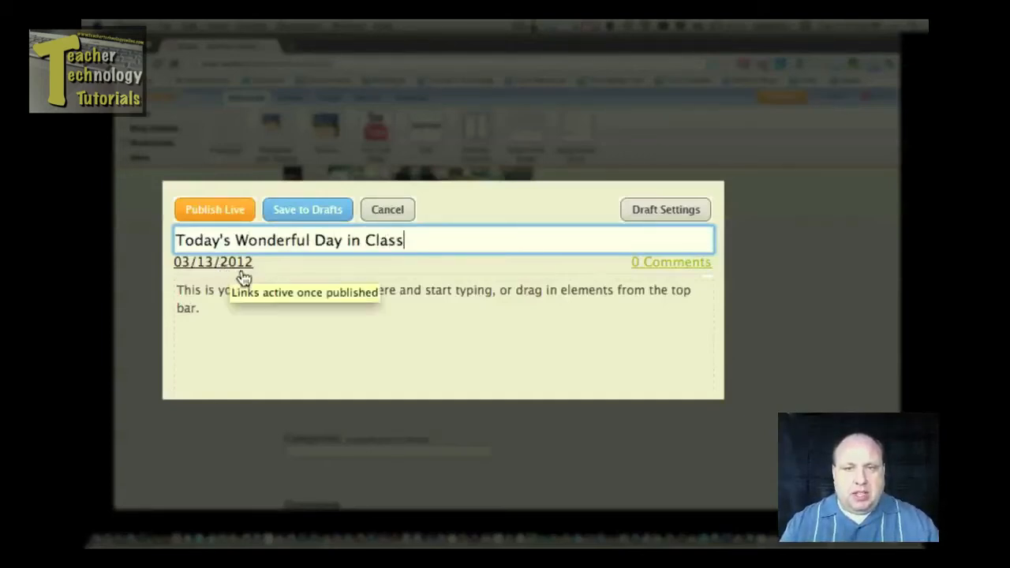
Write the post body 'Today we learned about math and talked about rocks and minerals.'.
click(278, 305)
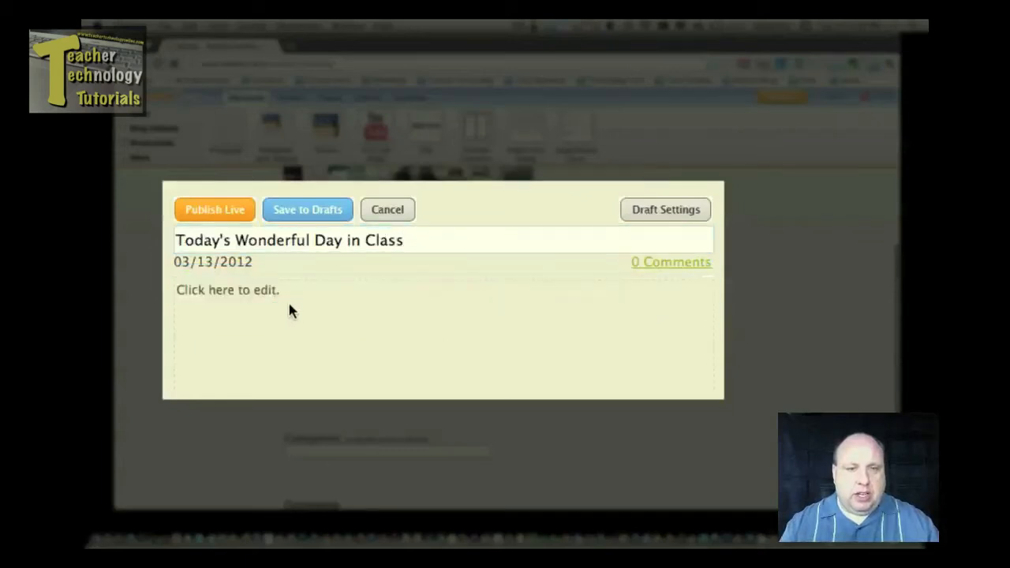
click(289, 292)
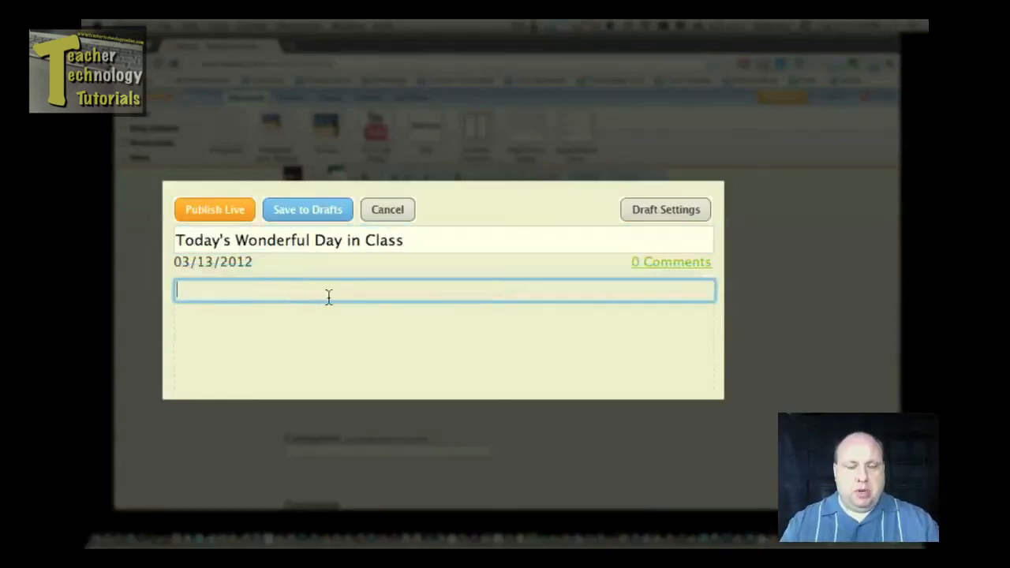
text(Today )
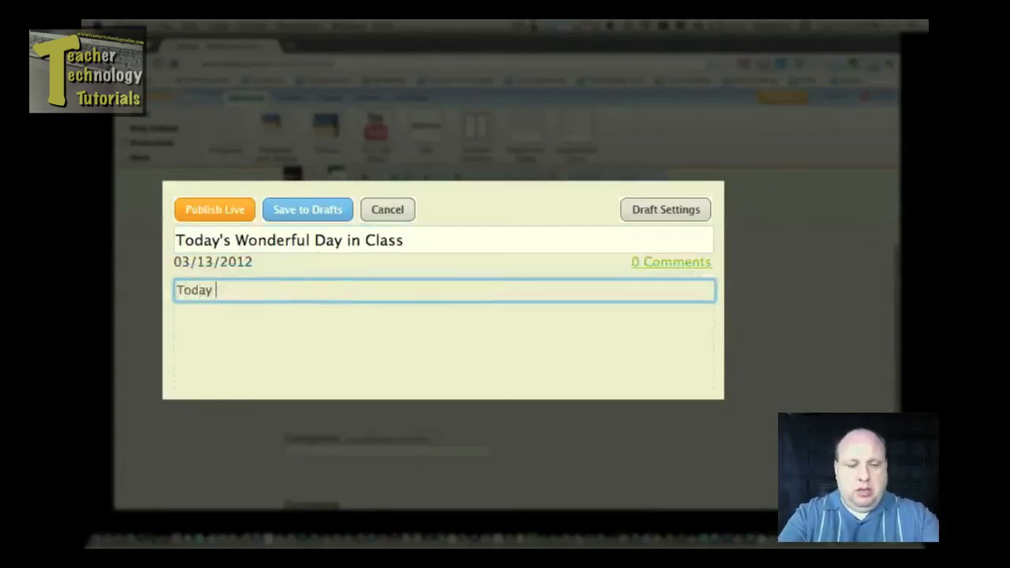
text(we learned abo)
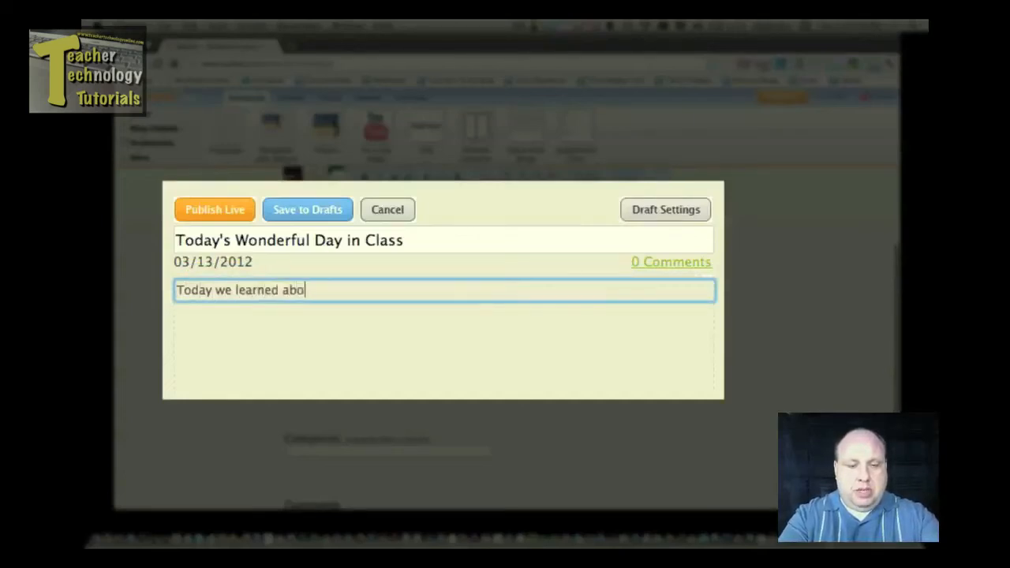
text(ut math and )
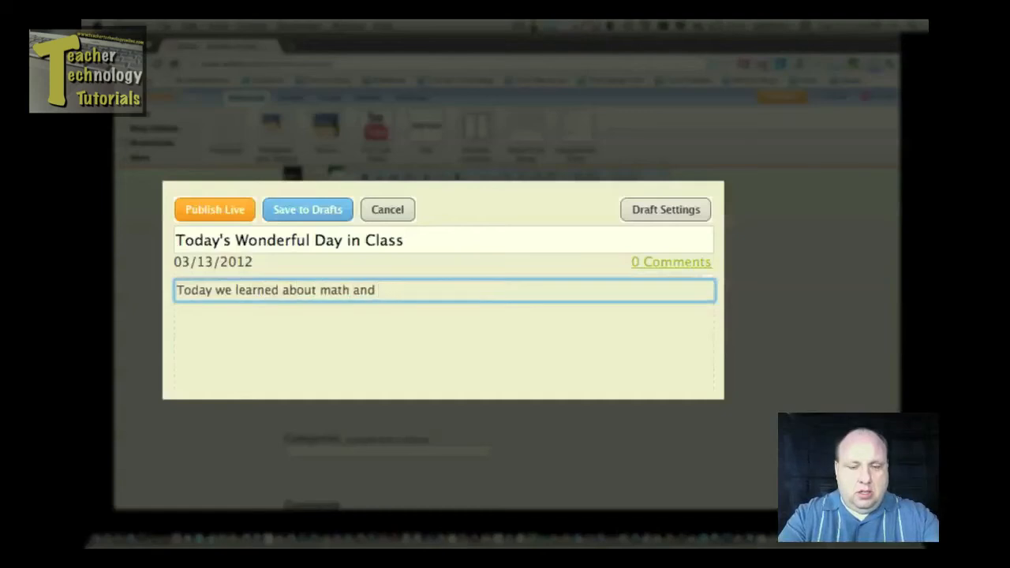
text(talked ab)
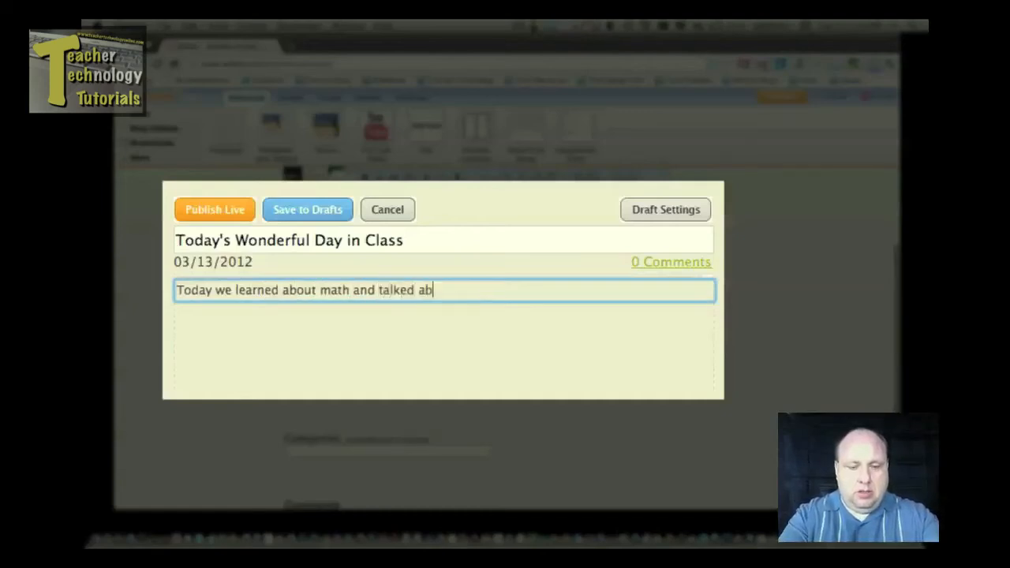
text(out rocks a)
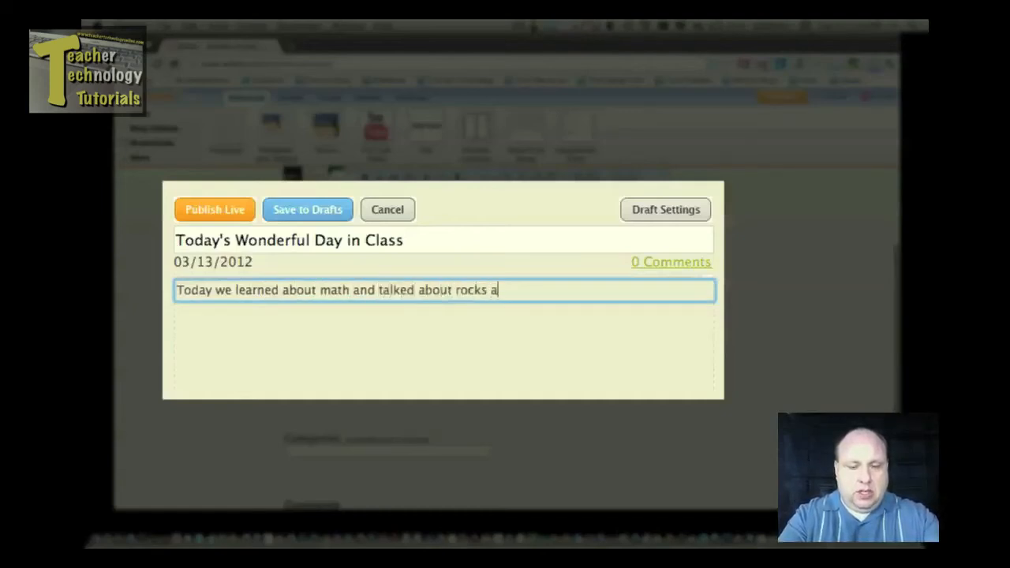
text(nd minera)
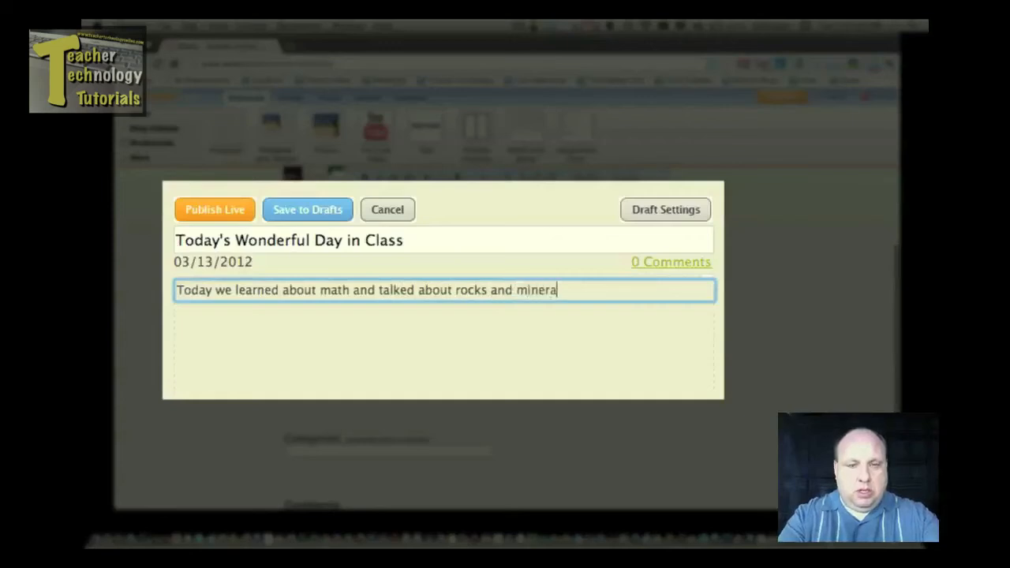
text(ls)
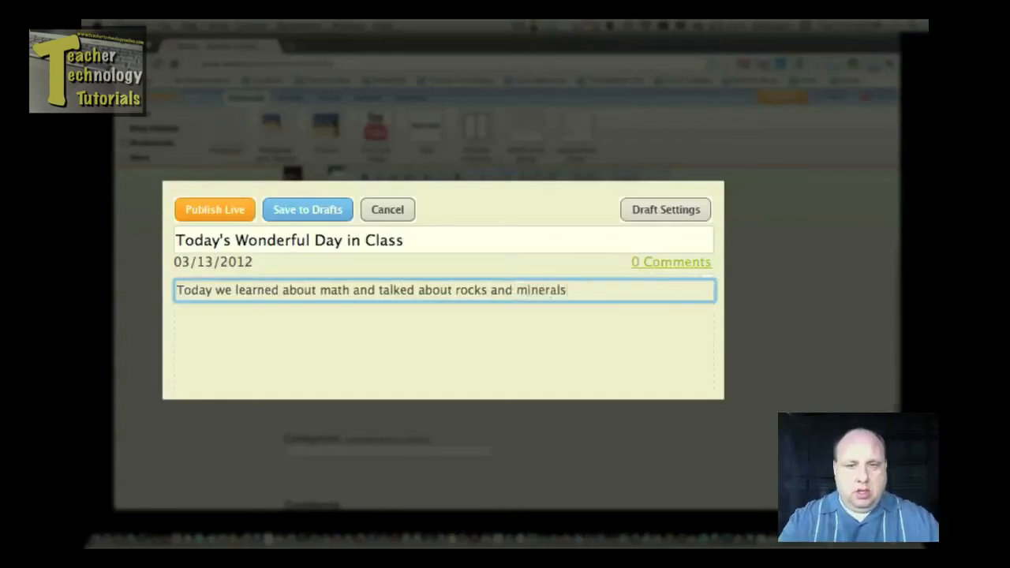
text(.)
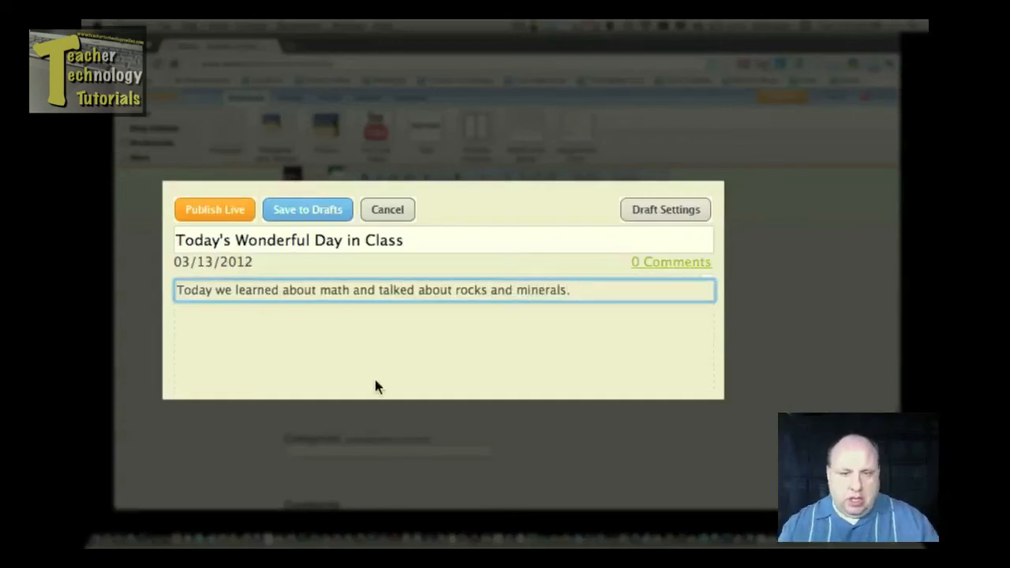
Publish 'Today's Wonderful Day in Class' live, keeping comments at the Blog default setting.
click(376, 422)
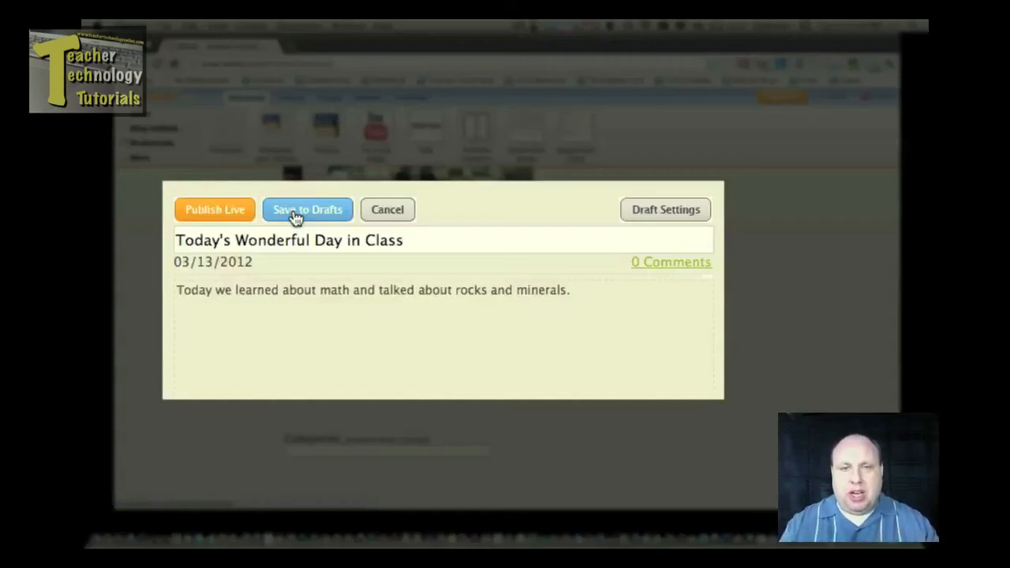
click(660, 215)
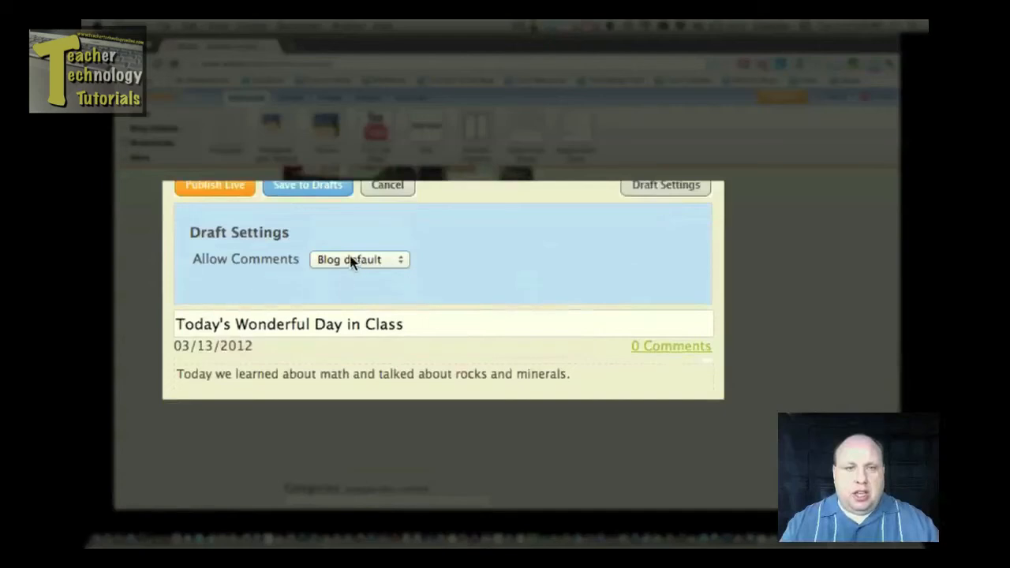
click(333, 261)
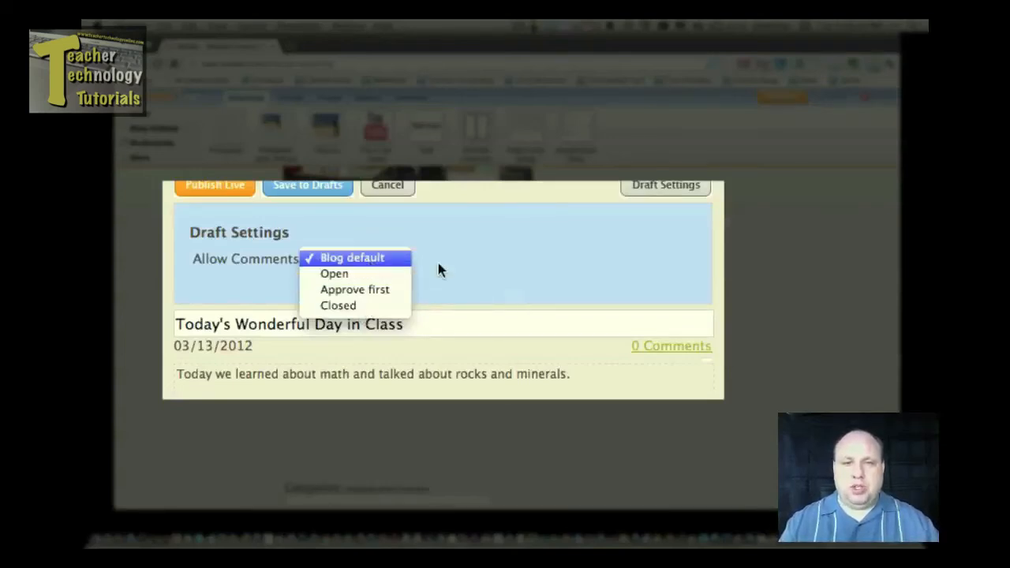
click(492, 255)
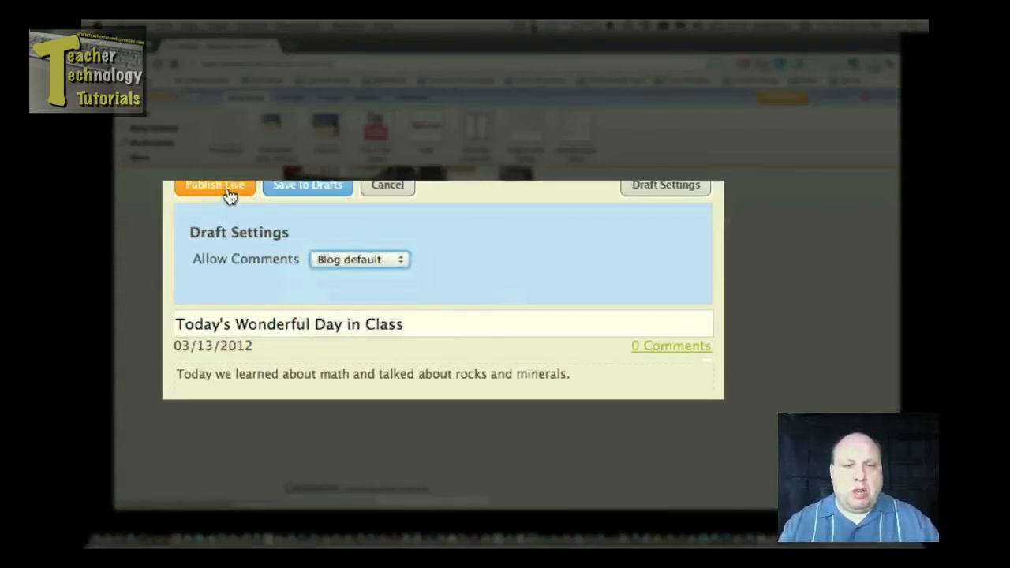
click(228, 194)
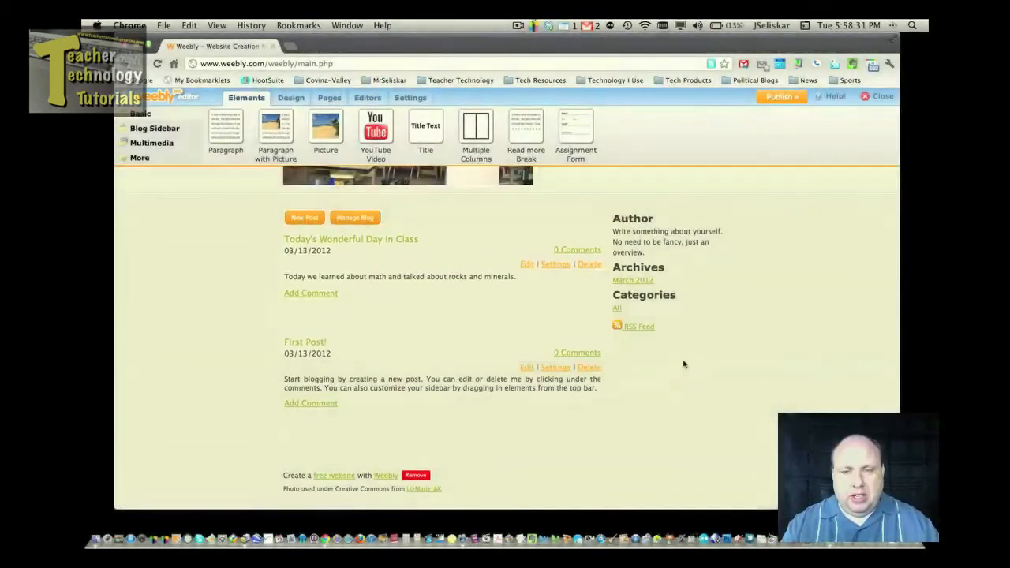
Delete the default First Post! and re-save 'Today's Wonderful Day in Class' and its settings to live.
click(598, 370)
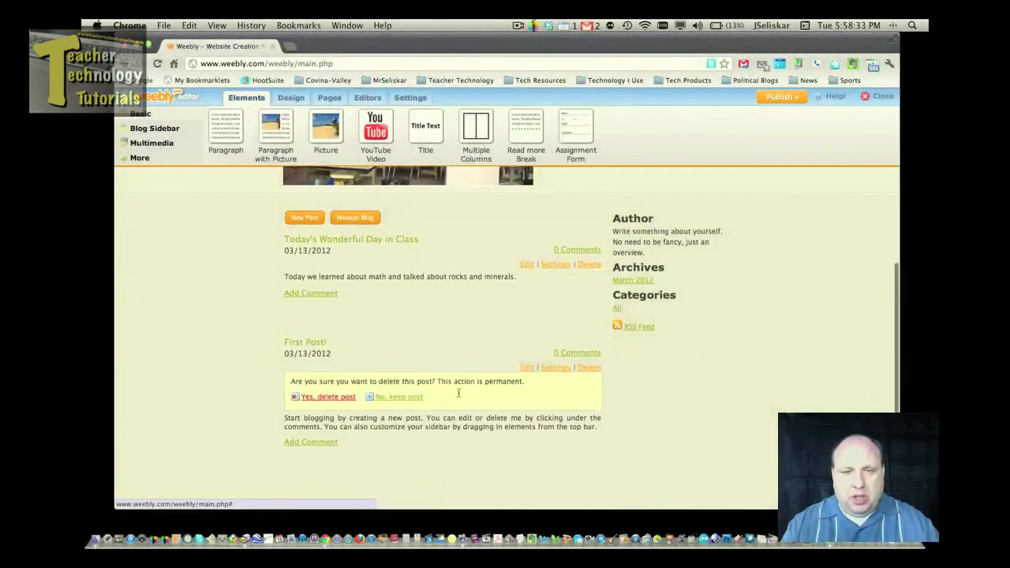
click(332, 399)
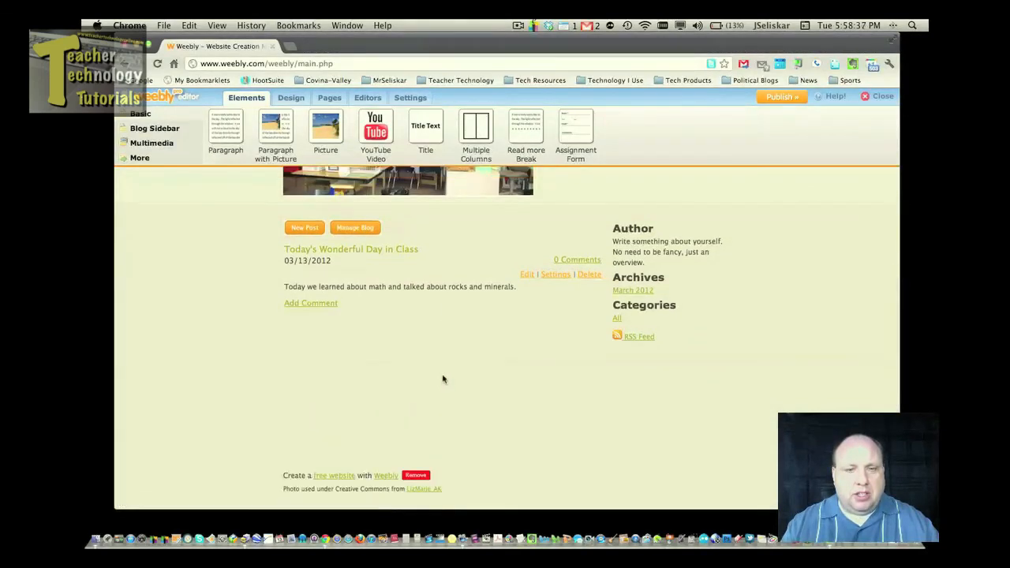
click(528, 277)
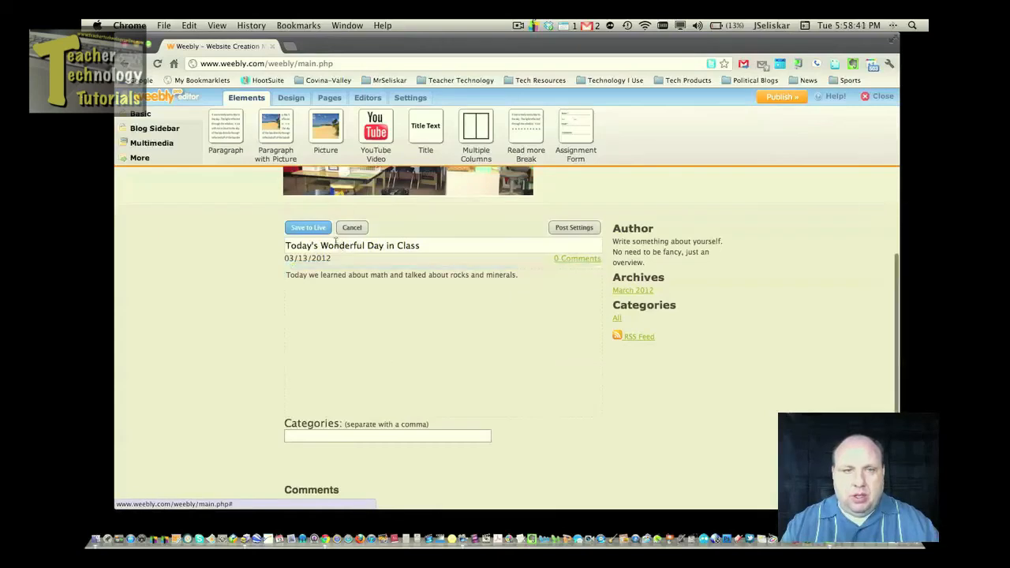
click(312, 229)
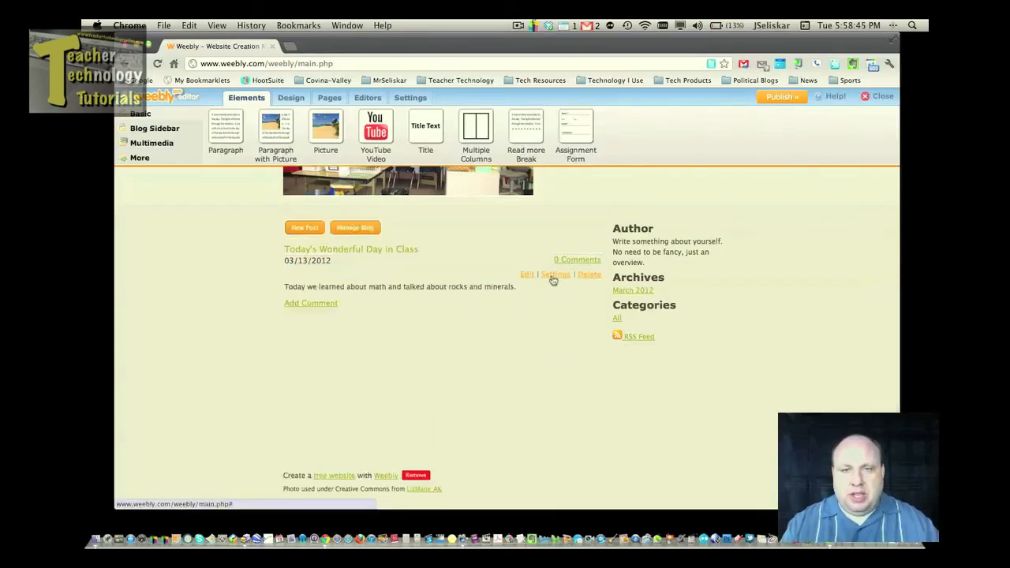
click(553, 276)
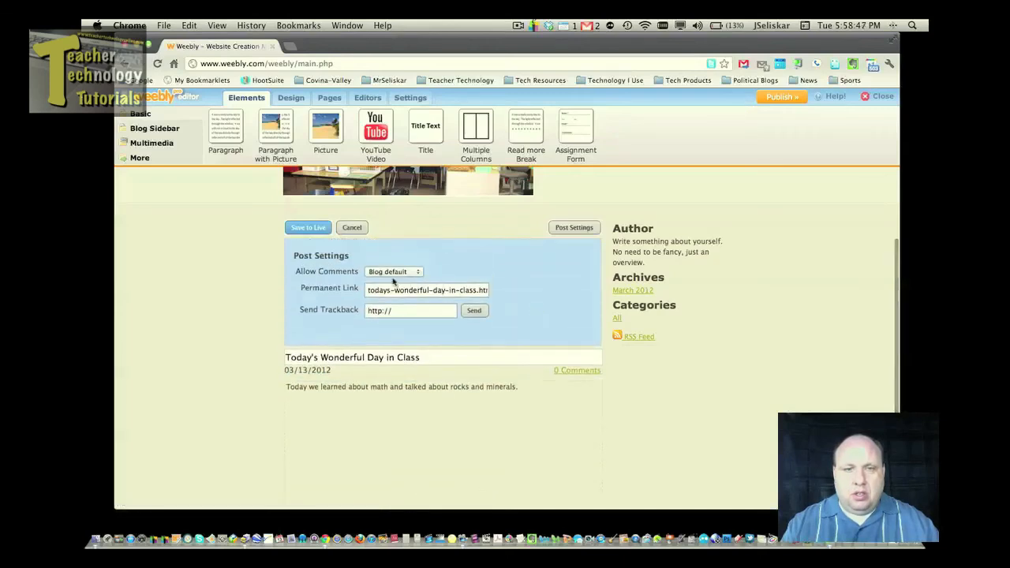
click(319, 231)
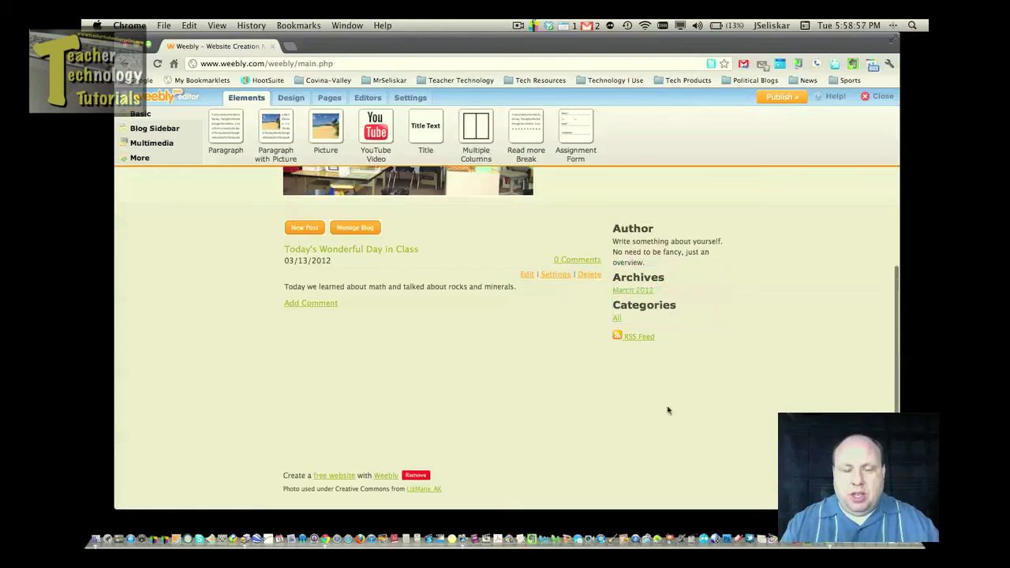
scroll(651, 404, up, 2)
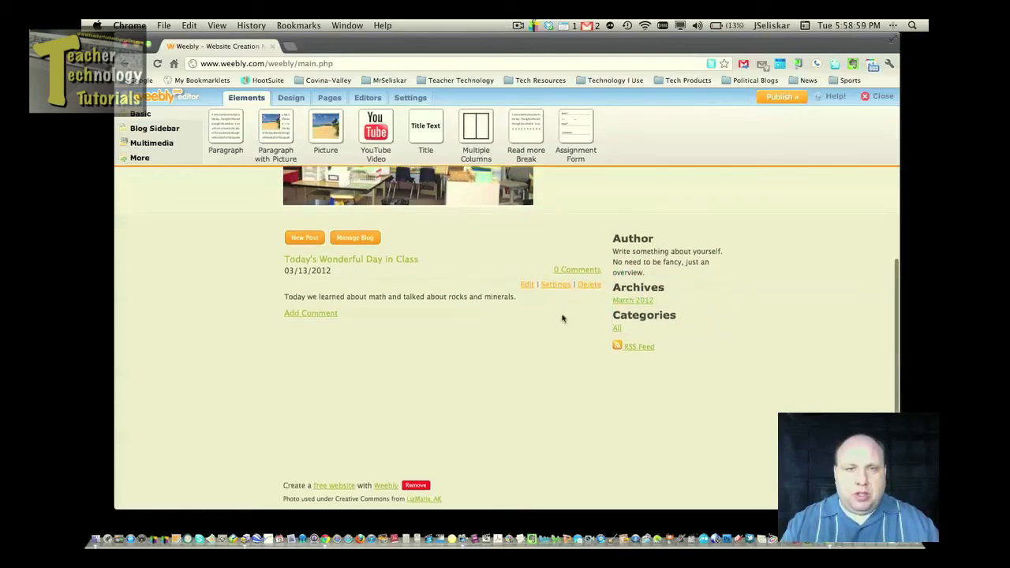
drag(375, 130, 663, 404)
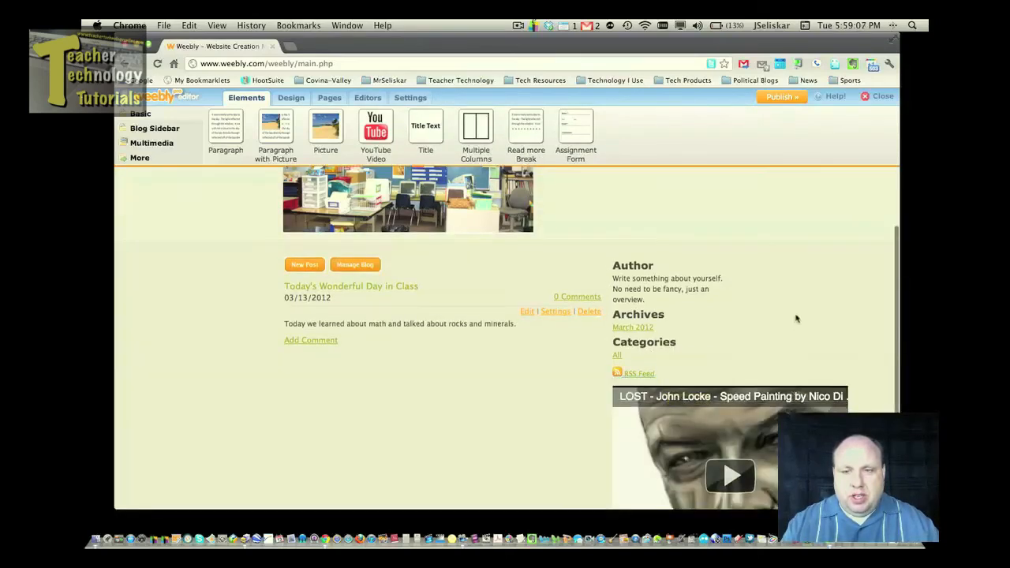
scroll(795, 319, down, 3)
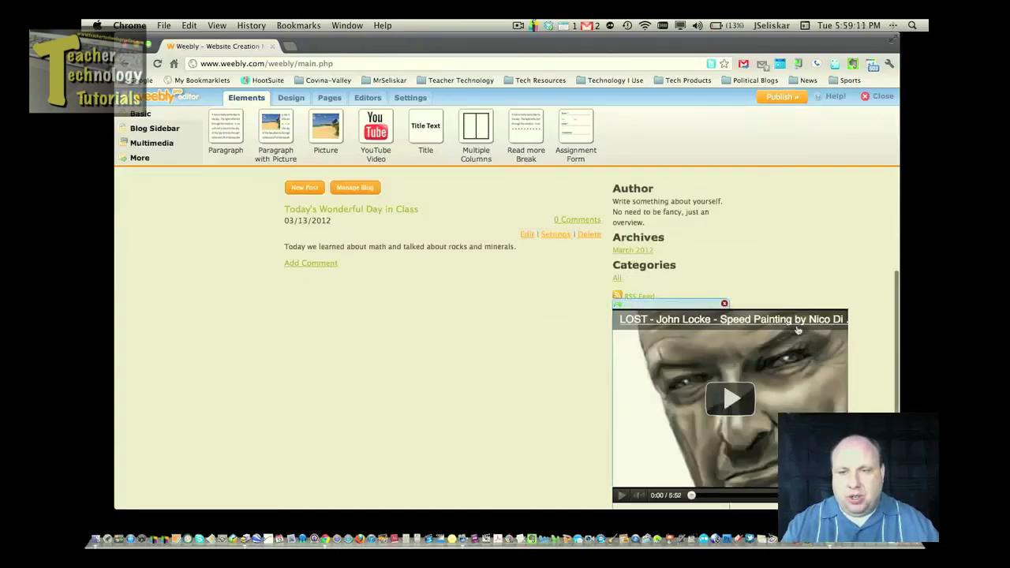
click(832, 351)
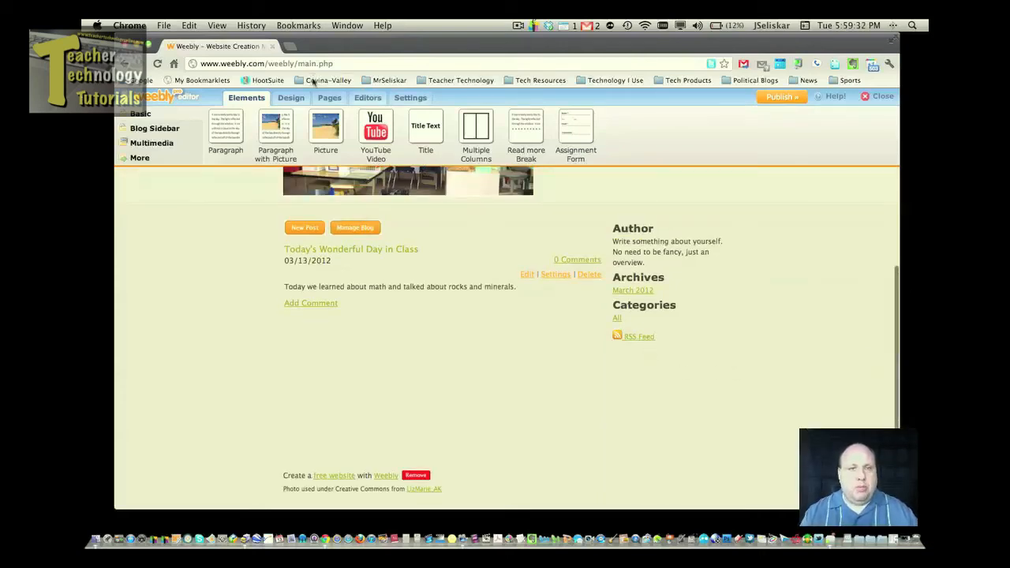
click(329, 99)
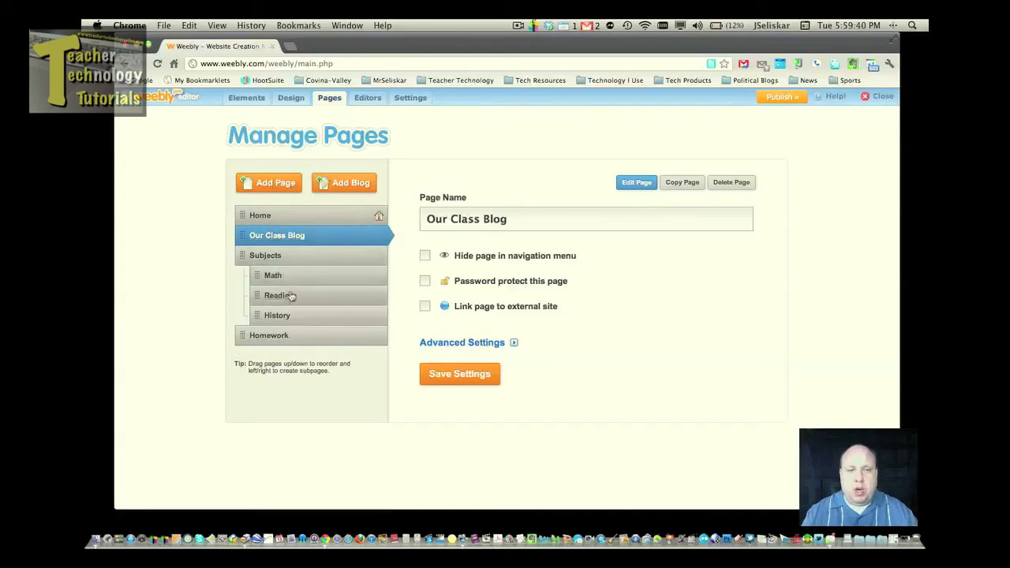
mouse_move(264, 274)
mouse_down()
mouse_move(248, 274)
mouse_move(270, 274)
mouse_up()
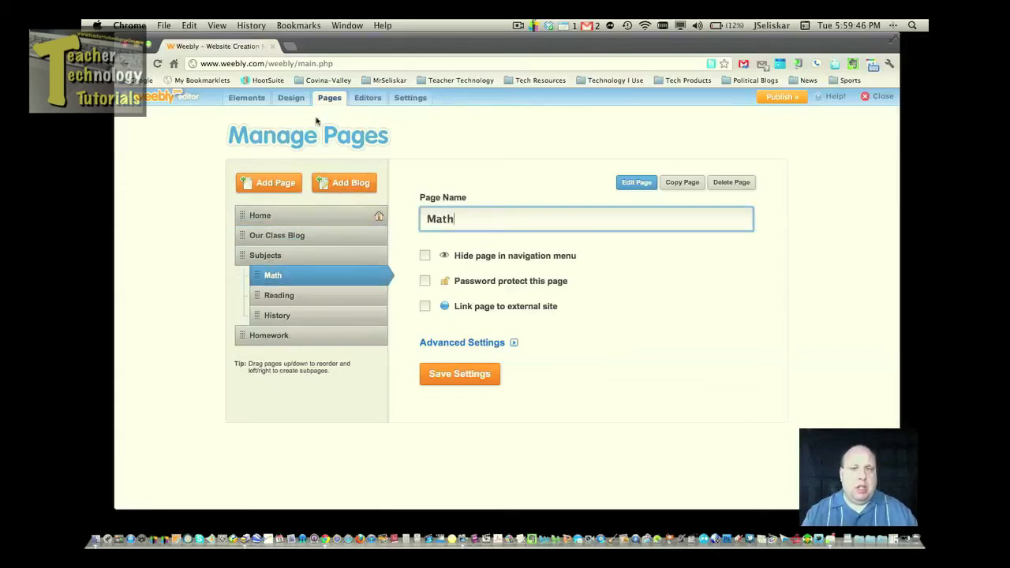
click(254, 100)
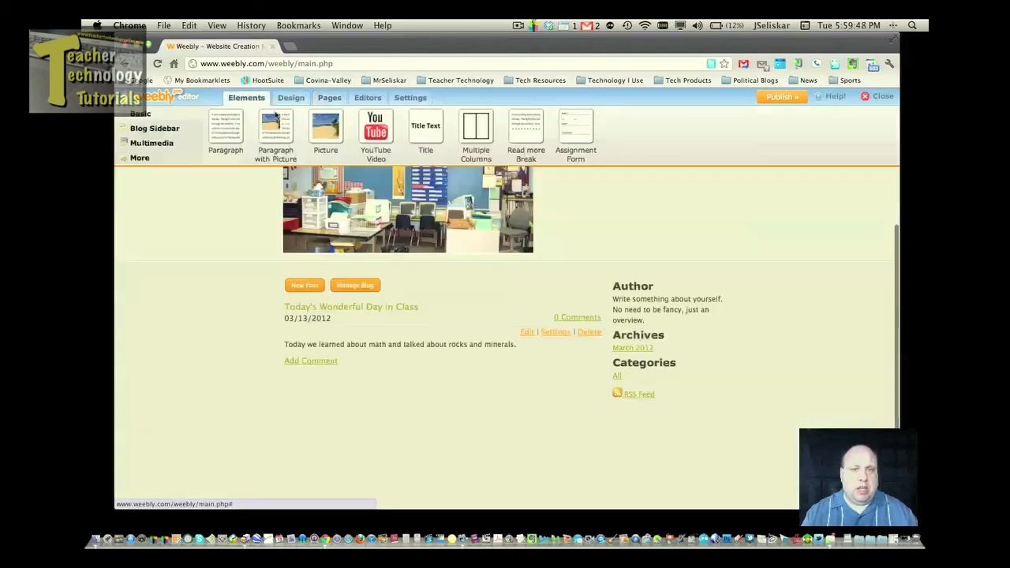